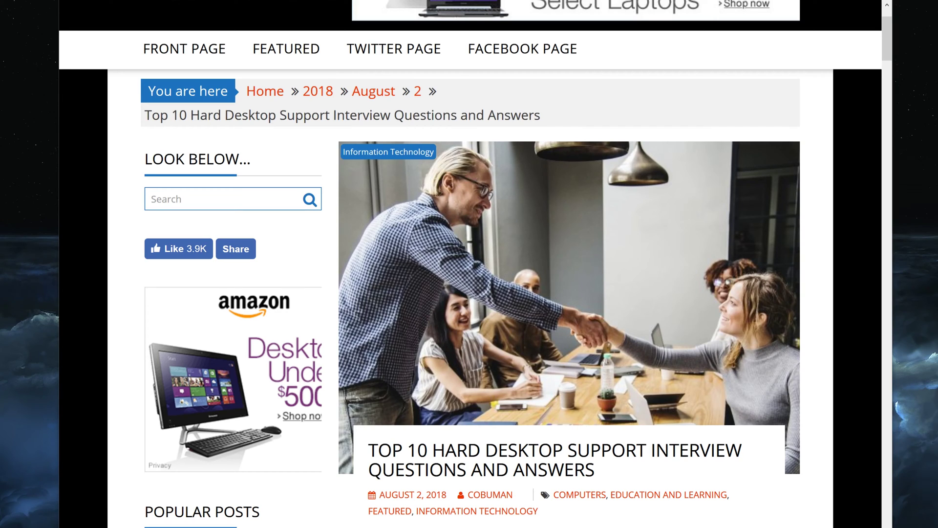
# Read through the desktop support interview article from its title down to question 2 about the missing profile files.
pyautogui.moveTo(368, 450); pyautogui.dragTo(614, 472)
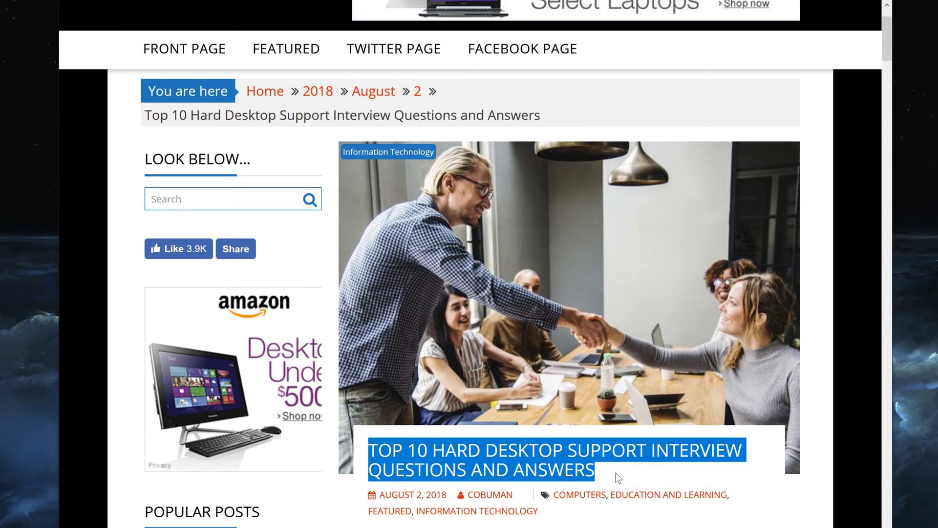
pyautogui.click(616, 473)
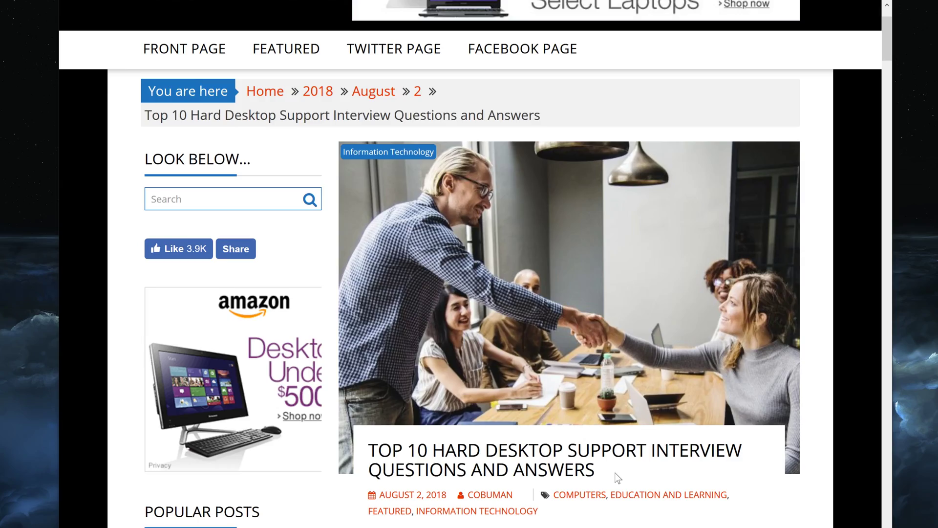
pyautogui.scroll(-13, 619, 478)
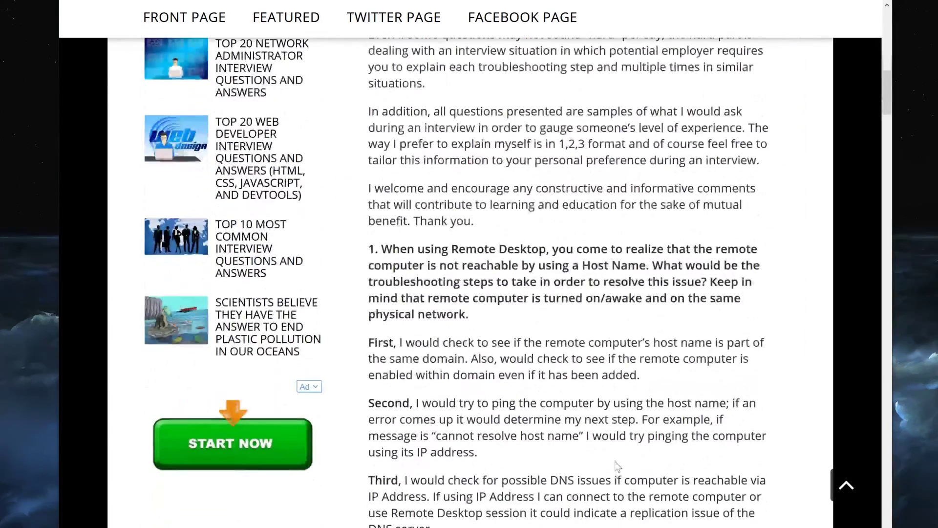
pyautogui.scroll(-3, 612, 452)
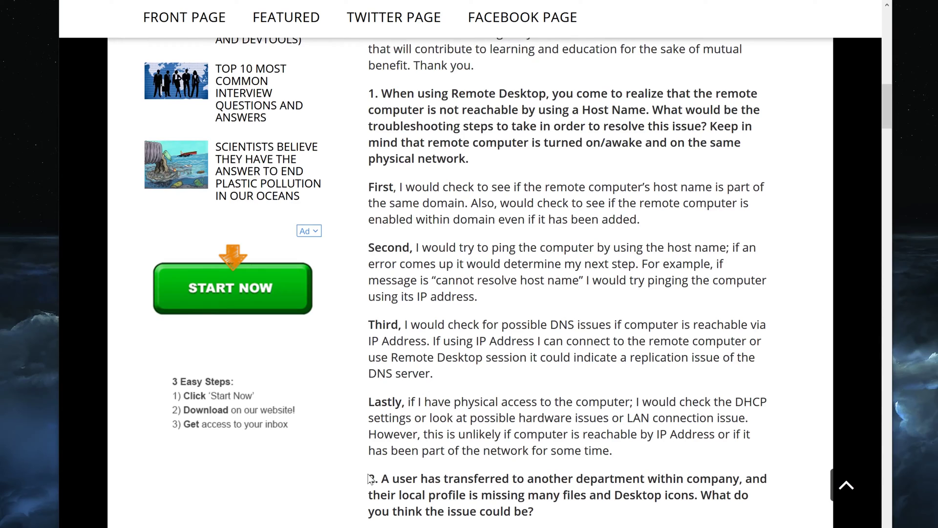
pyautogui.moveTo(369, 479); pyautogui.dragTo(570, 496)
pyautogui.click(570, 495)
pyautogui.moveTo(469, 495); pyautogui.dragTo(655, 512)
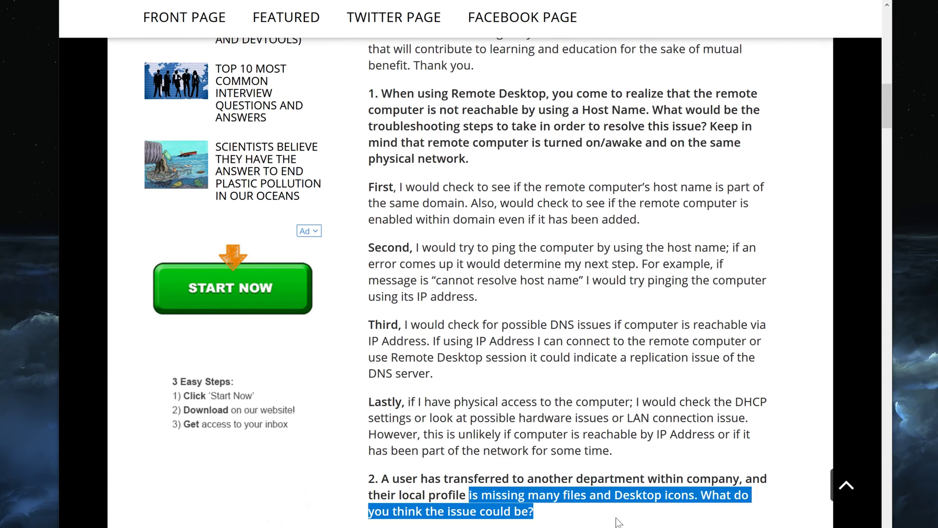
pyautogui.click(563, 511)
# Return to question 1 of the article and highlight its wording about a remote computer unreachable by host name.
pyautogui.scroll(2, 540, 457)
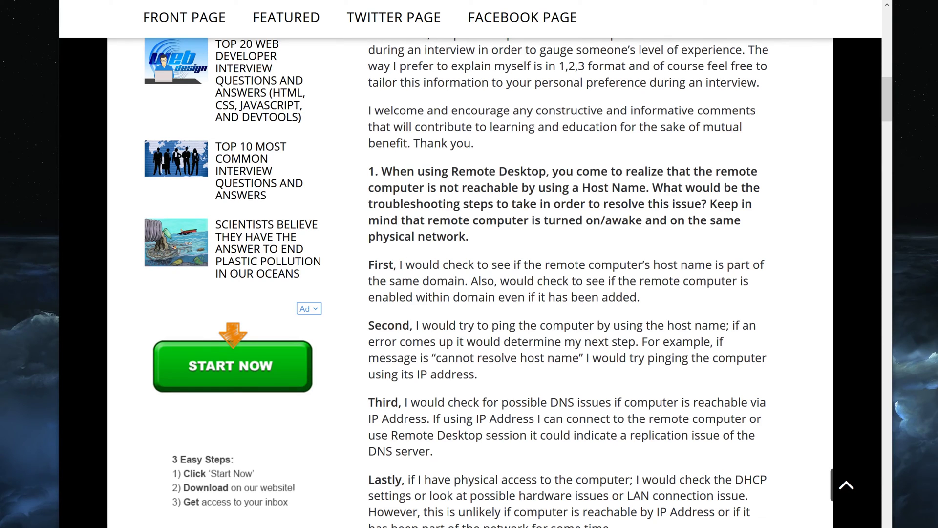
pyautogui.moveTo(376, 172); pyautogui.dragTo(649, 189)
pyautogui.click(427, 161)
pyautogui.moveTo(375, 172); pyautogui.dragTo(647, 188)
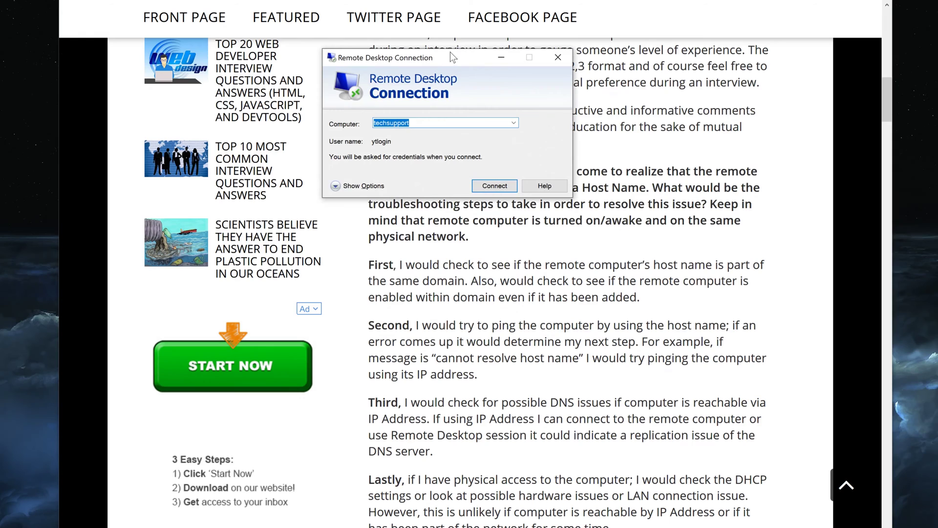
# Open Command Prompt and arrange it below the Remote Desktop Connection window so both can be seen.
pyautogui.moveTo(432, 55); pyautogui.dragTo(491, 124)
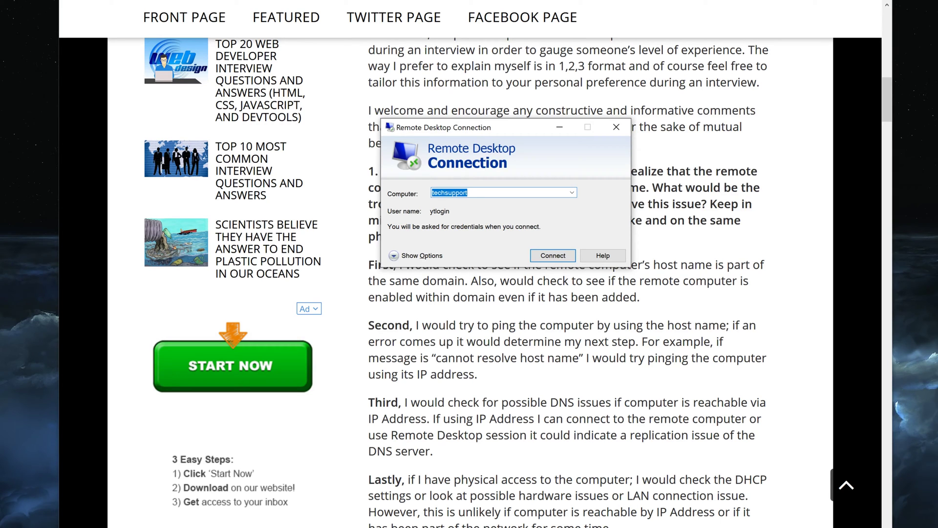
pyautogui.press('super+s')
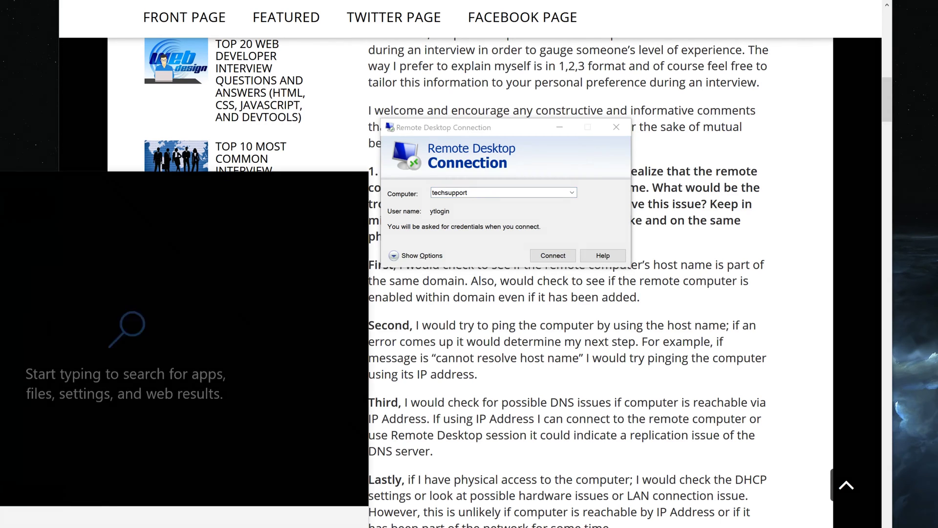
pyautogui.write('cmd')
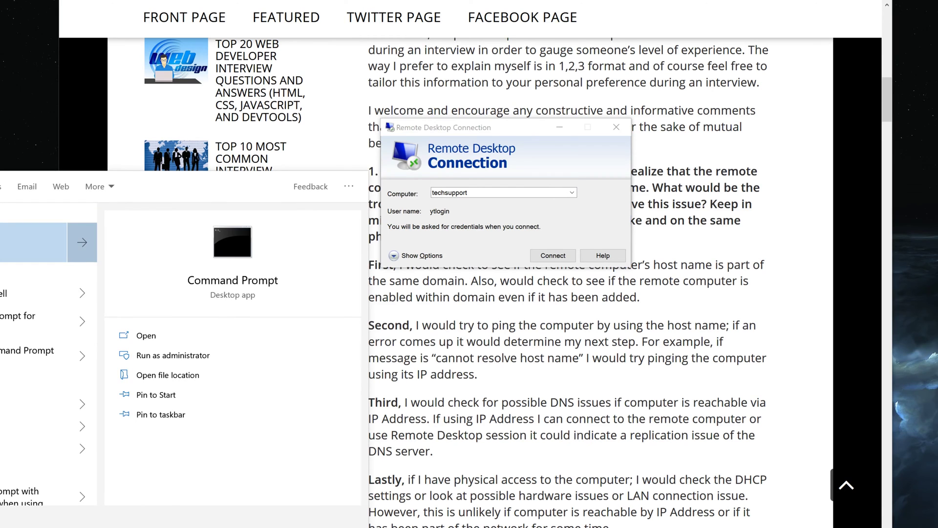
pyautogui.press('Return')
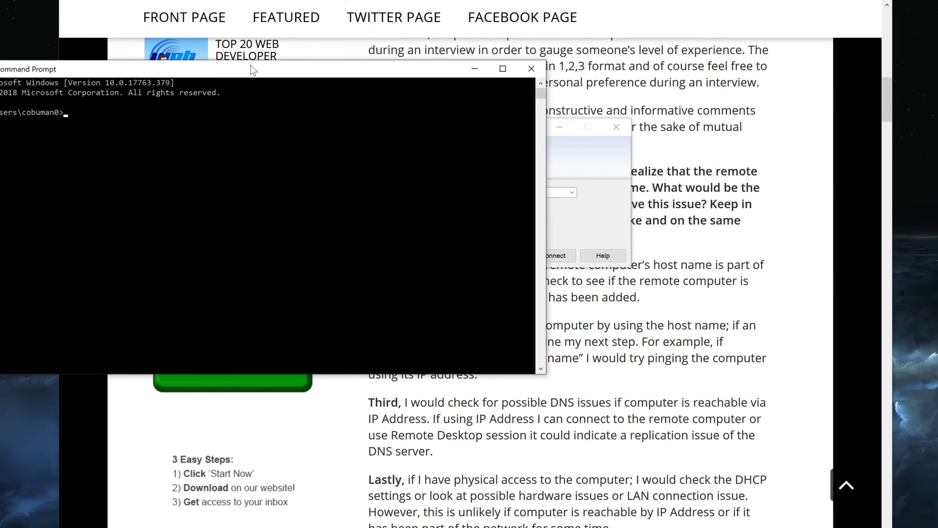
pyautogui.moveTo(252, 70); pyautogui.dragTo(526, 166)
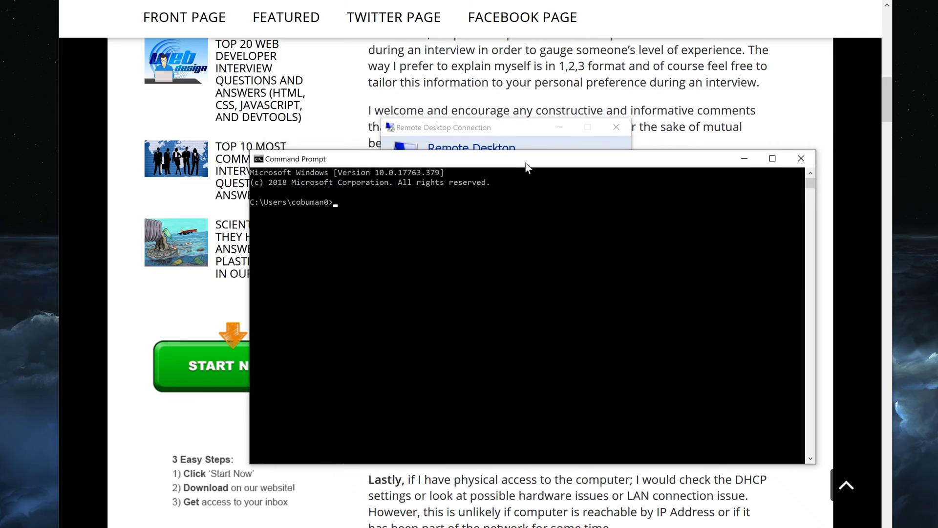
pyautogui.click(491, 129)
pyautogui.moveTo(510, 129); pyautogui.dragTo(376, 8)
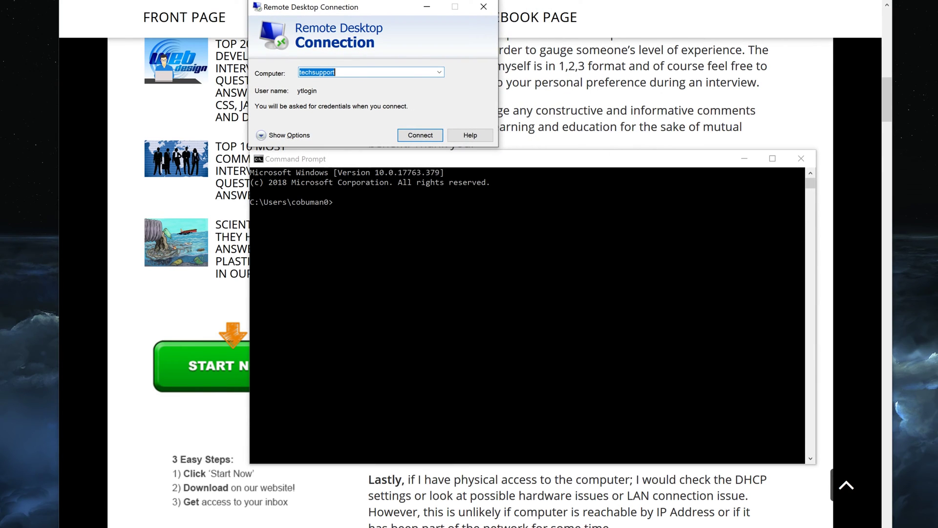
pyautogui.click(406, 226)
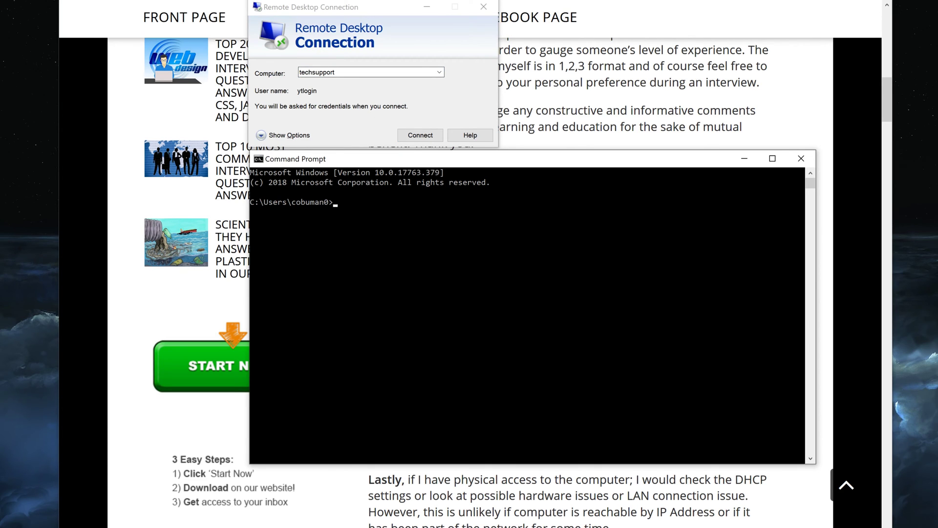
pyautogui.moveTo(361, 8); pyautogui.dragTo(365, 5)
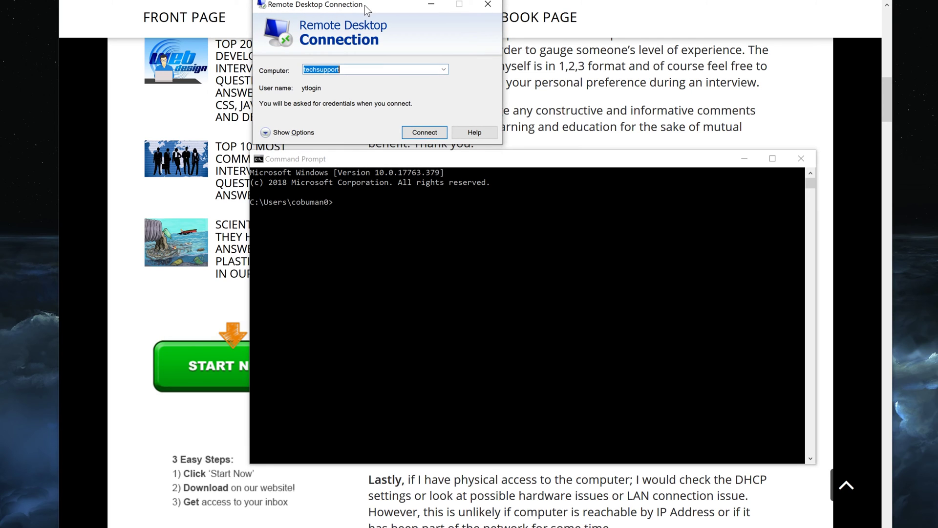
# Ping the host name techsupport in Command Prompt and highlight the IP address in the ping statistics.
pyautogui.click(344, 204)
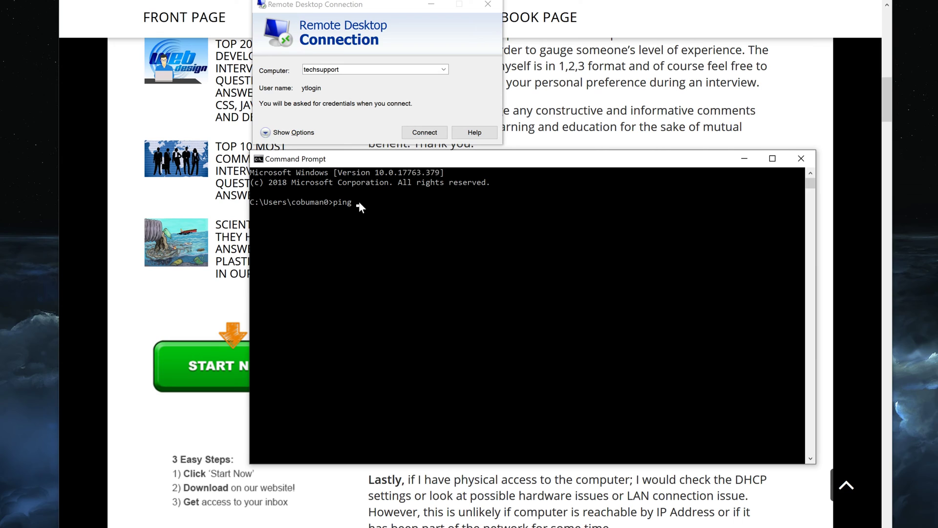
pyautogui.write('support')
pyautogui.press('Return')
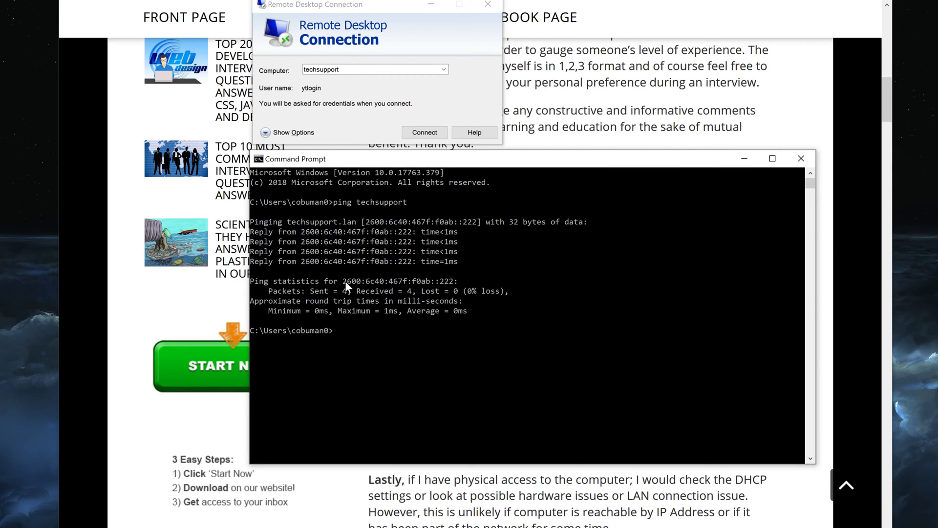
pyautogui.moveTo(345, 282); pyautogui.dragTo(456, 288)
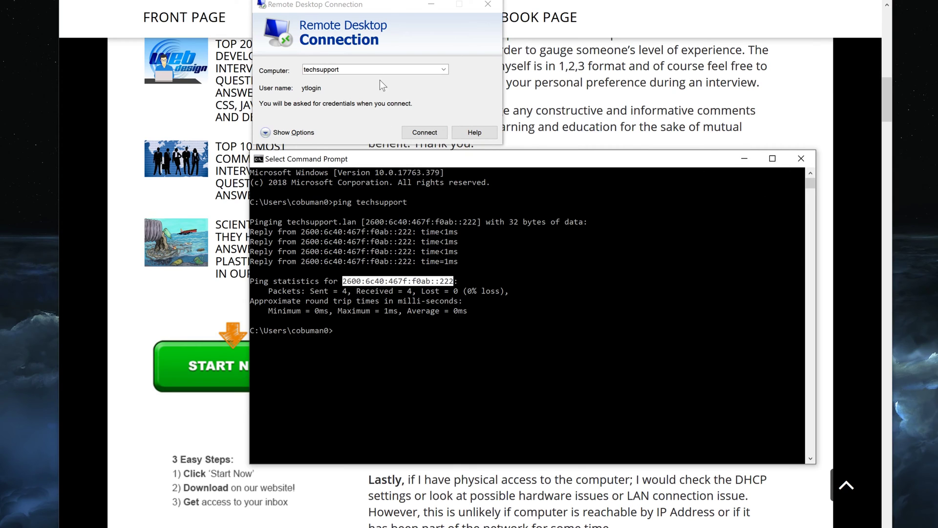
# Minimize Command Prompt and connect to techsupport through Remote Desktop, entering the account password.
pyautogui.click(327, 66)
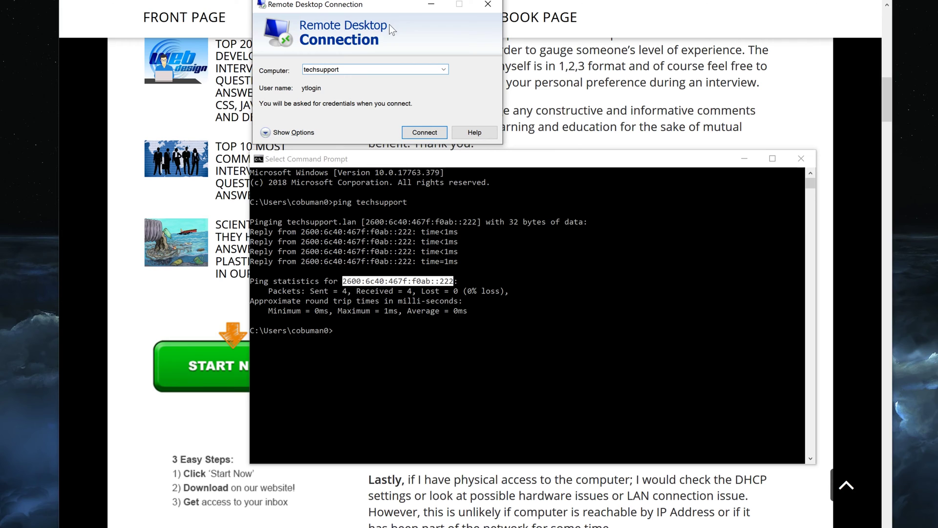
pyautogui.click(745, 158)
pyautogui.moveTo(380, 6); pyautogui.dragTo(510, 192)
pyautogui.click(547, 318)
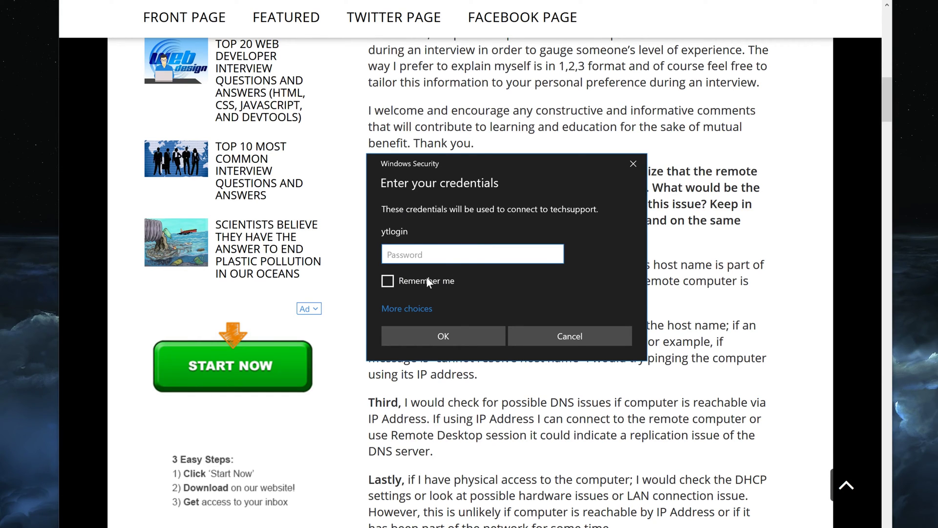
pyautogui.write('•••••••')
pyautogui.press('Return')
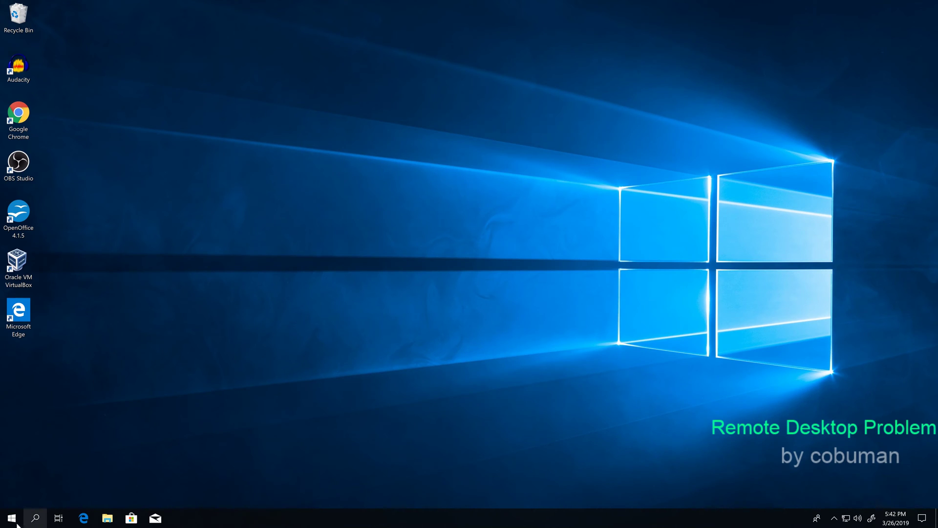
# Find and launch Remote Desktop Connection on this desktop, then try to connect to the computer cobuman.
pyautogui.click(35, 519)
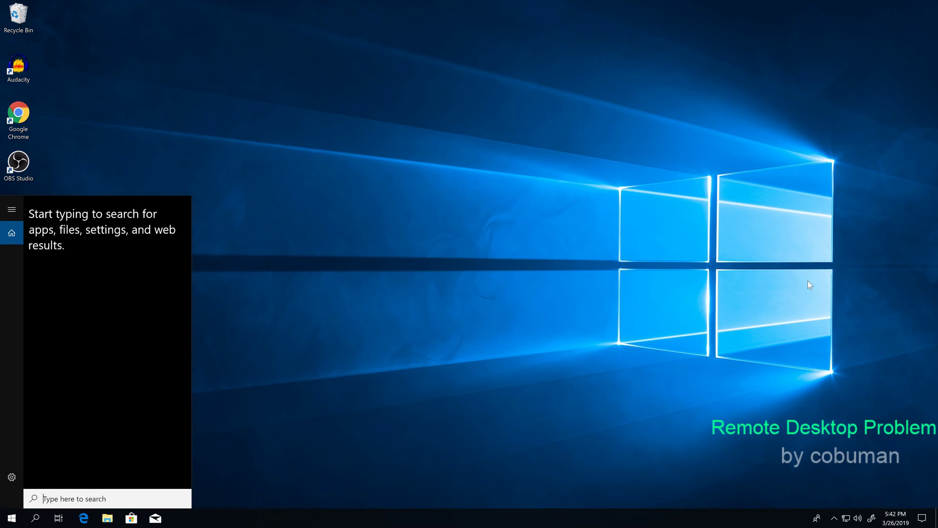
pyautogui.write('remote')
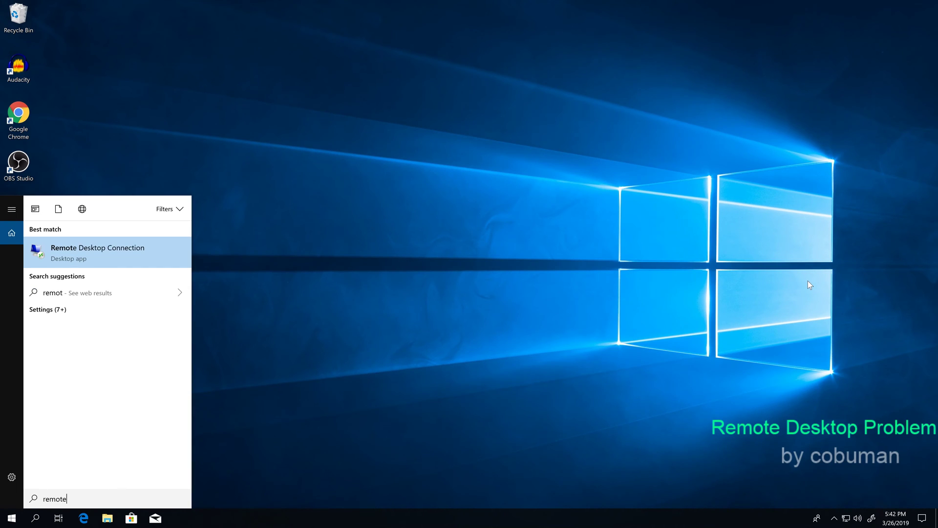
pyautogui.press('Return')
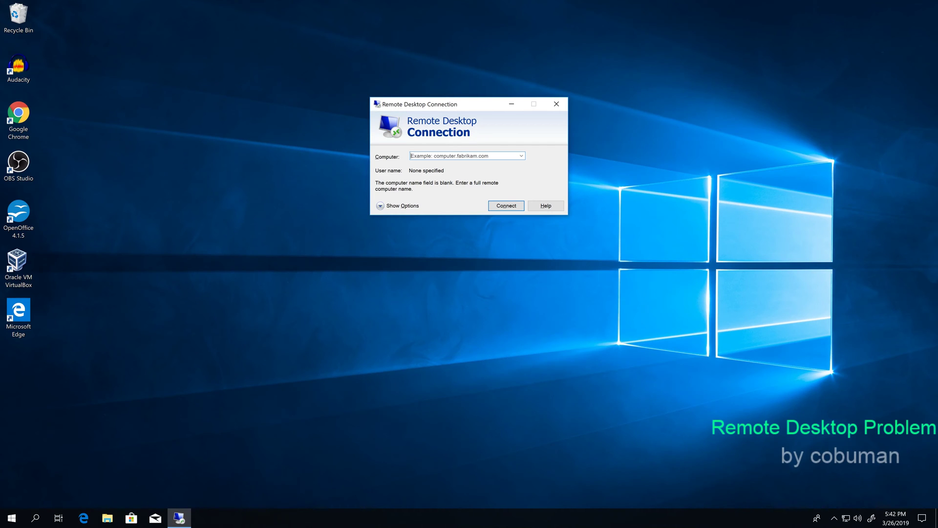
pyautogui.write('cobuman')
pyautogui.press('Return')
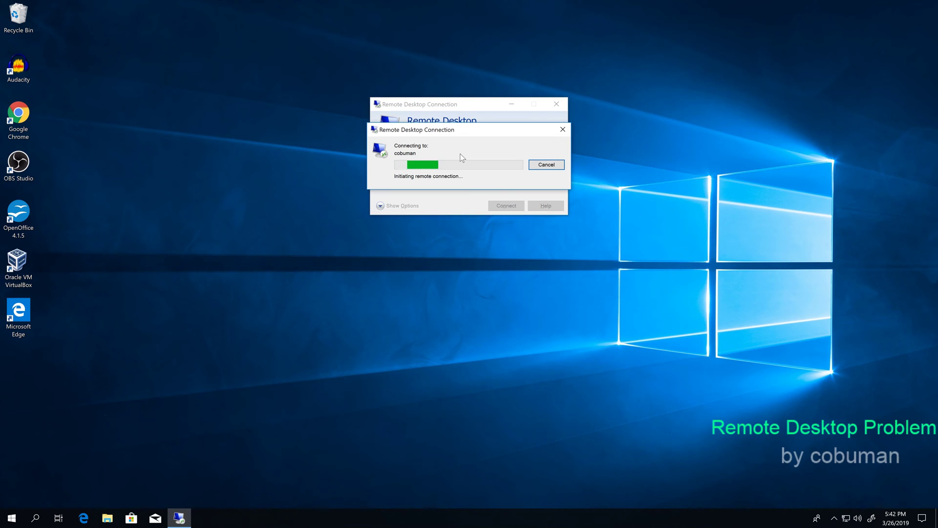
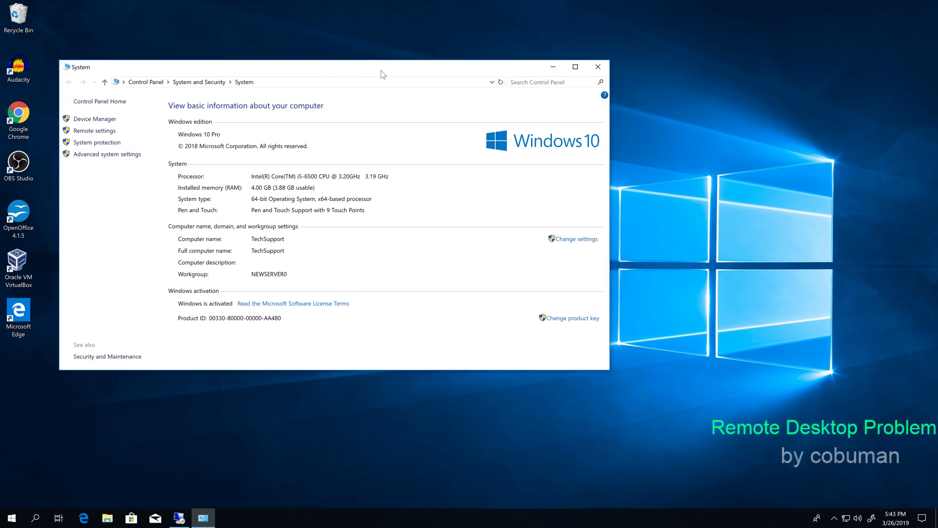
# Bring the Remote Desktop connection error to the front and move it clear of the System window.
pyautogui.click(190, 511)
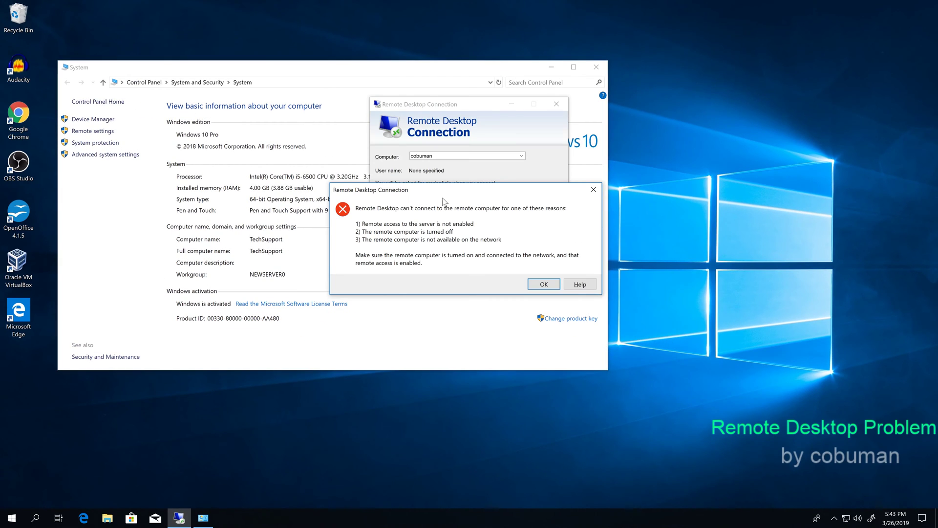
pyautogui.moveTo(459, 192); pyautogui.dragTo(749, 84)
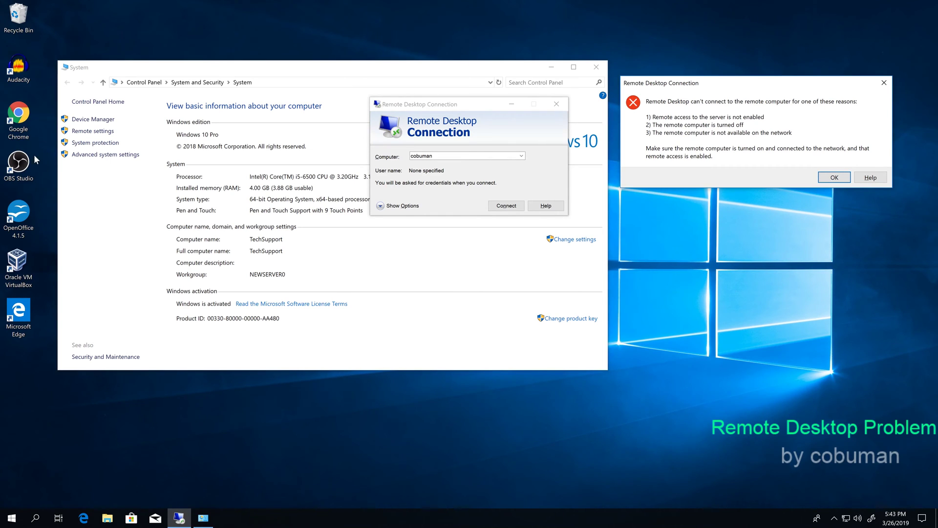
# Open the advanced system settings, authorizing with the cobuman test account and its password, and shift the System Properties dialog slightly.
pyautogui.click(118, 154)
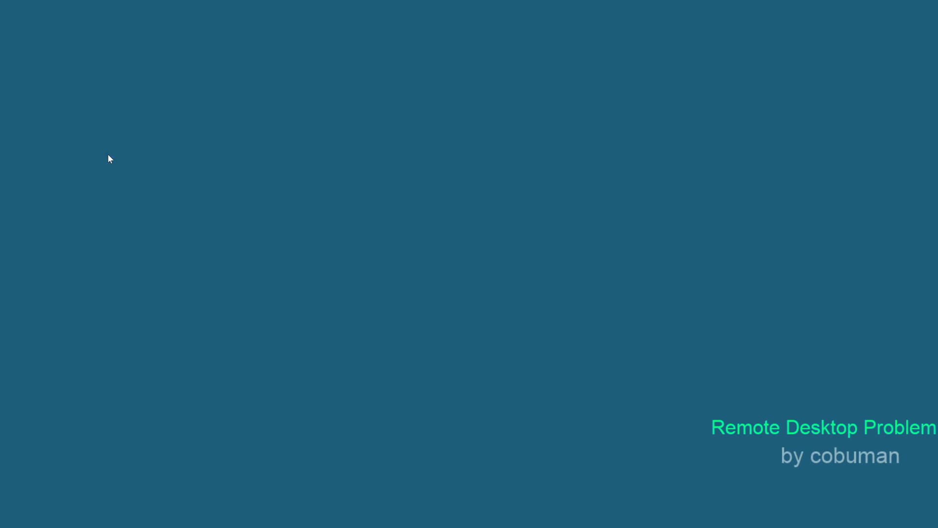
pyautogui.write('aaaaaaa')
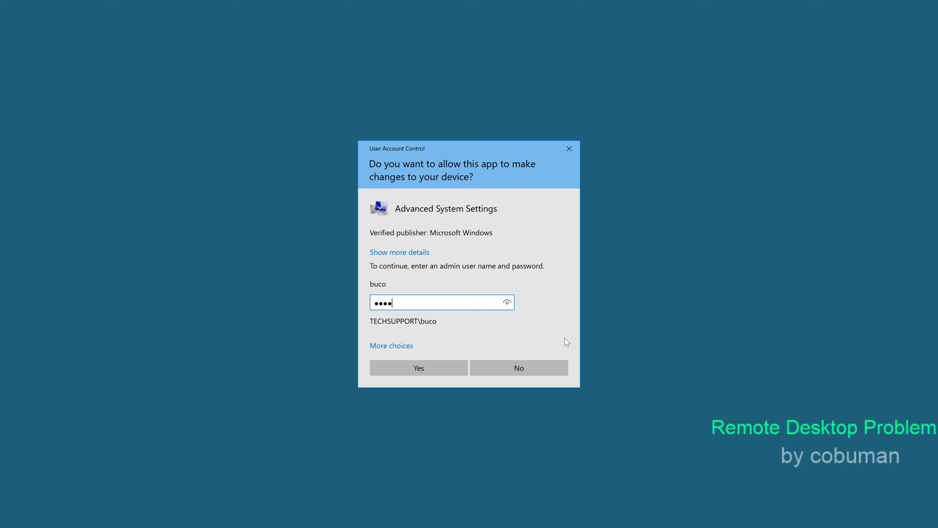
pyautogui.press('Return')
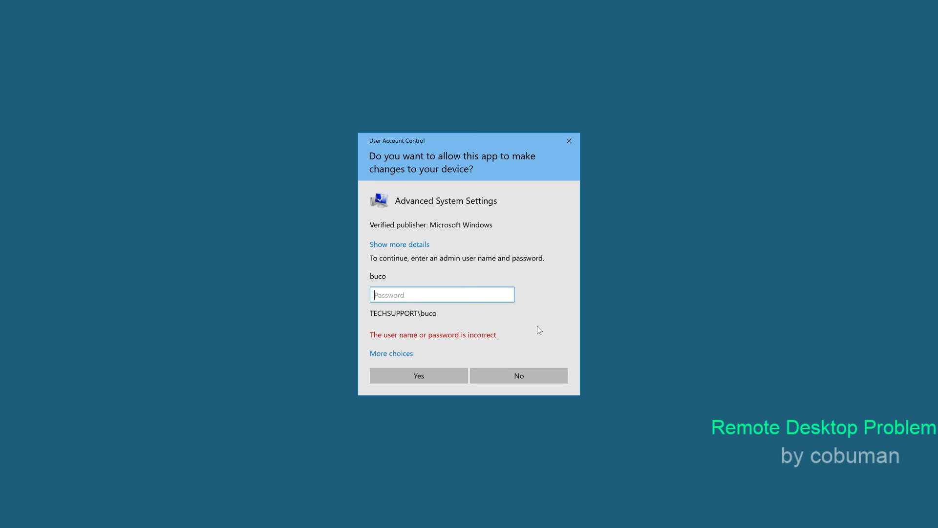
pyautogui.click(394, 353)
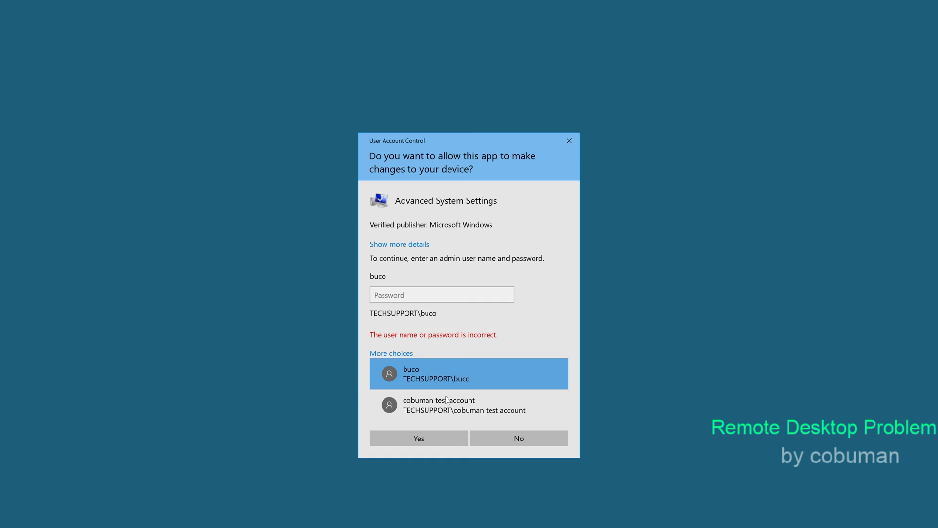
pyautogui.click(450, 410)
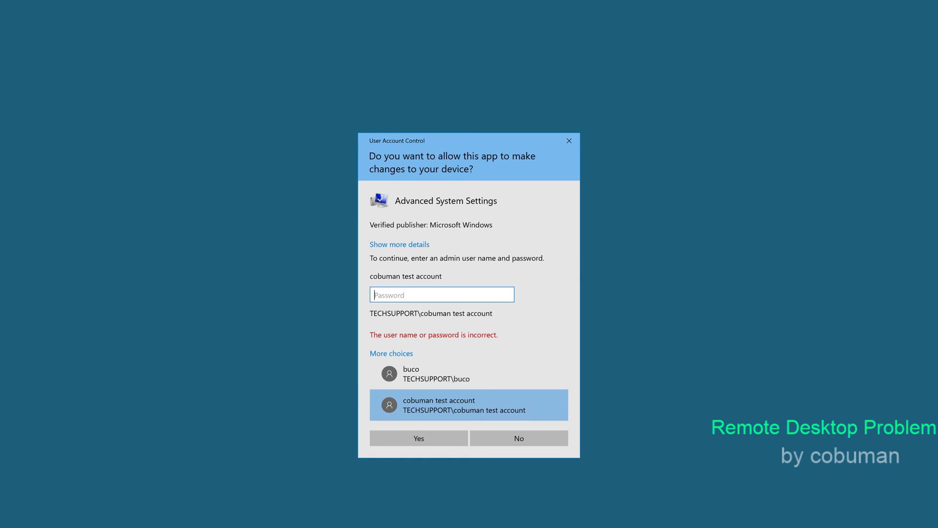
pyautogui.write('aaaaaaa')
pyautogui.press('Return')
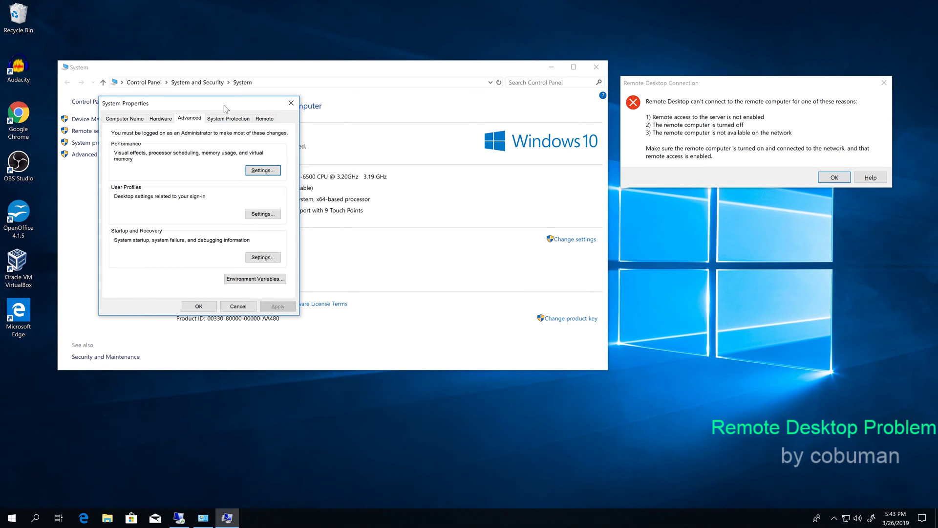
pyautogui.moveTo(220, 103); pyautogui.dragTo(207, 105)
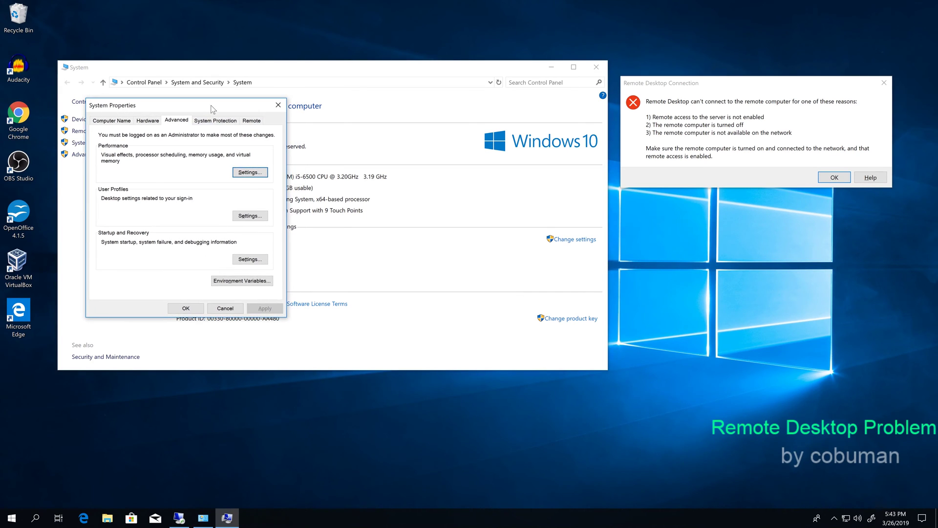
# Review the remote access options, briefly switching remote connections off and on, cancel System Properties, and shift the connection error dialog.
pyautogui.click(250, 121)
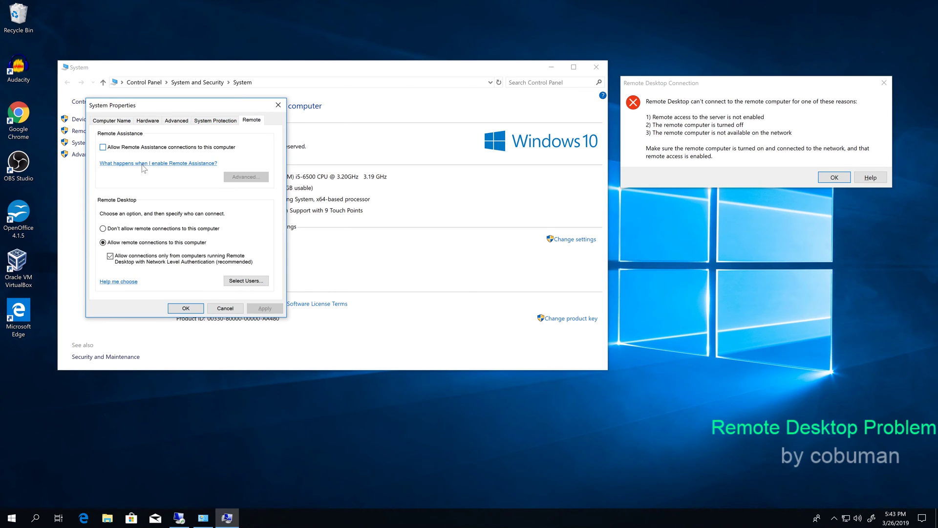
pyautogui.click(103, 229)
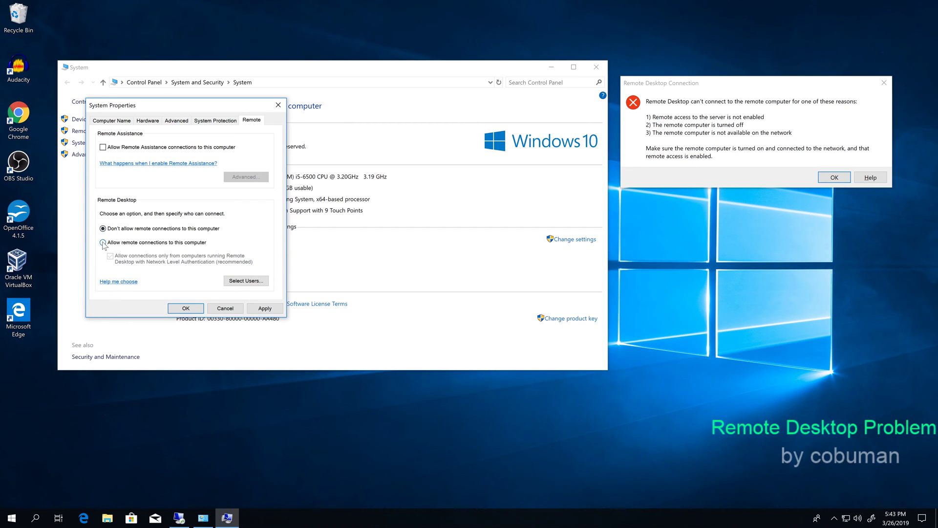
pyautogui.click(103, 243)
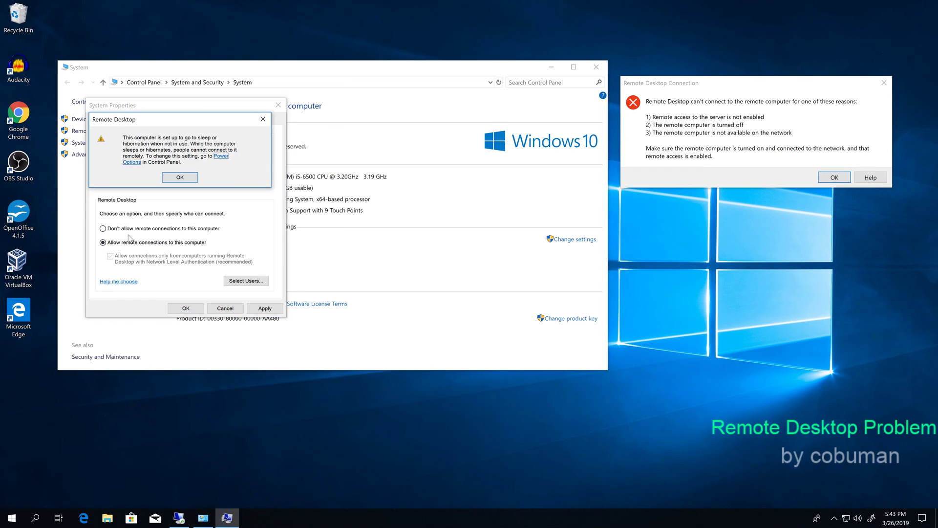
pyautogui.click(189, 179)
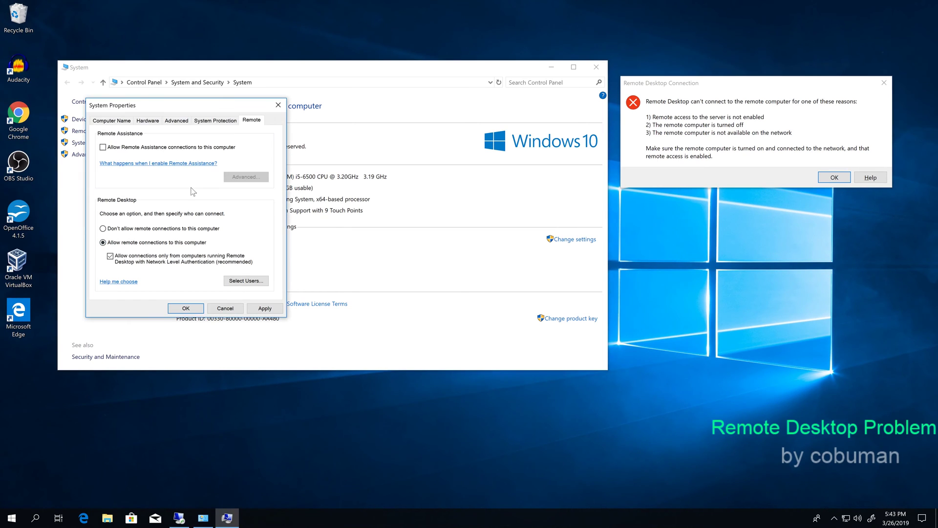
pyautogui.click(226, 309)
pyautogui.moveTo(759, 83); pyautogui.dragTo(728, 100)
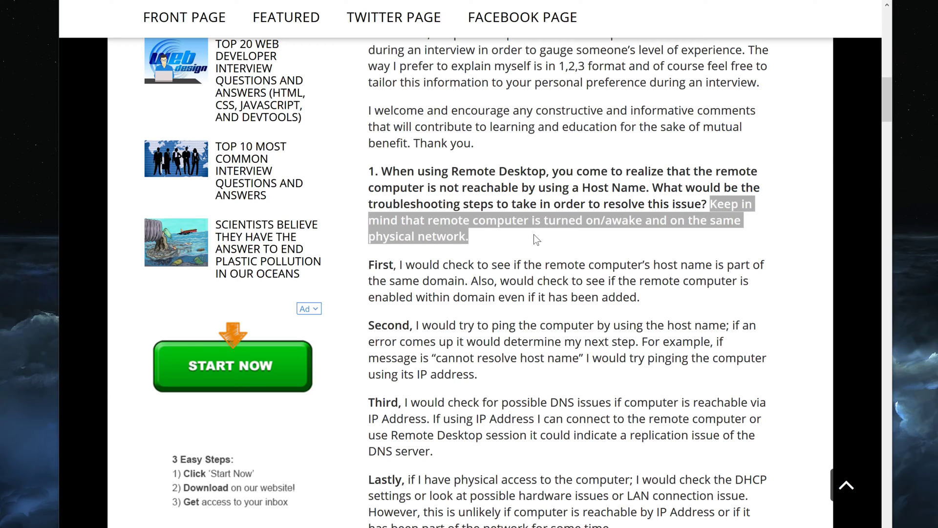
# Read the article's troubleshooting answer for question 1, highlighting its First, Second, Third and Lastly labels.
pyautogui.click(506, 252)
pyautogui.scroll(-2, 518, 283)
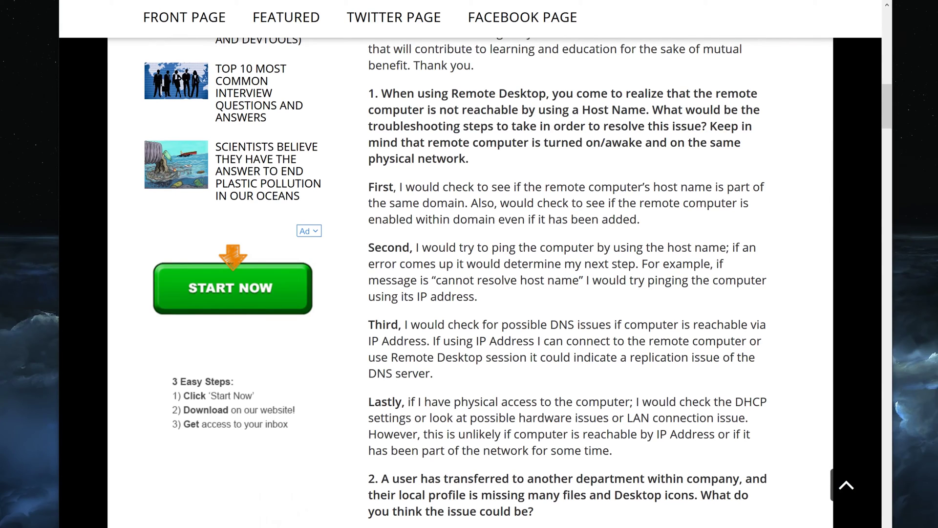
pyautogui.moveTo(369, 187); pyautogui.dragTo(397, 187)
pyautogui.click(403, 238)
pyautogui.moveTo(369, 187); pyautogui.dragTo(397, 187)
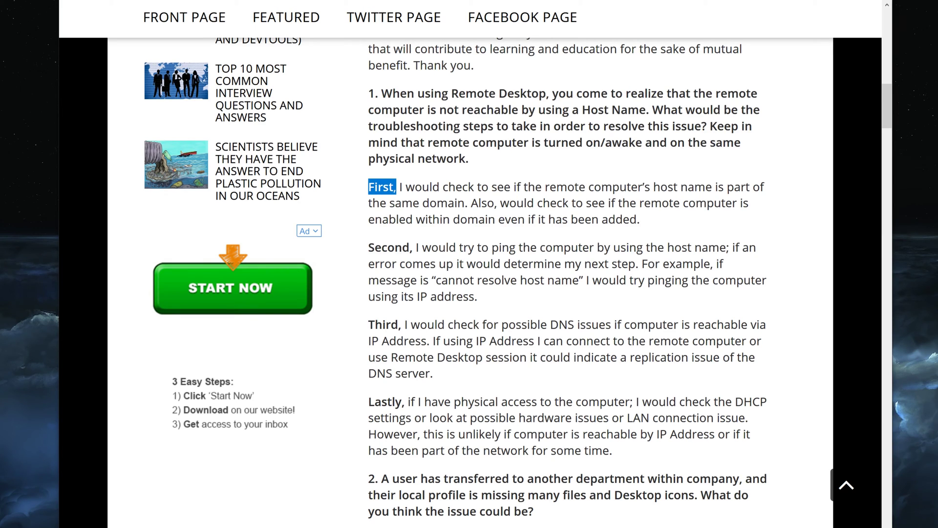
pyautogui.hotkey('shift', 'Right')
pyautogui.press('Right')
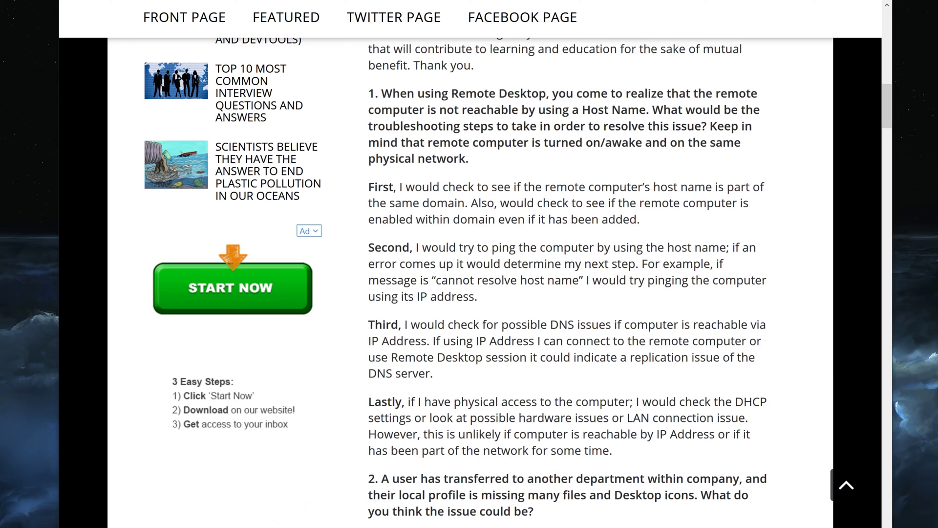
pyautogui.moveTo(399, 187); pyautogui.dragTo(366, 190)
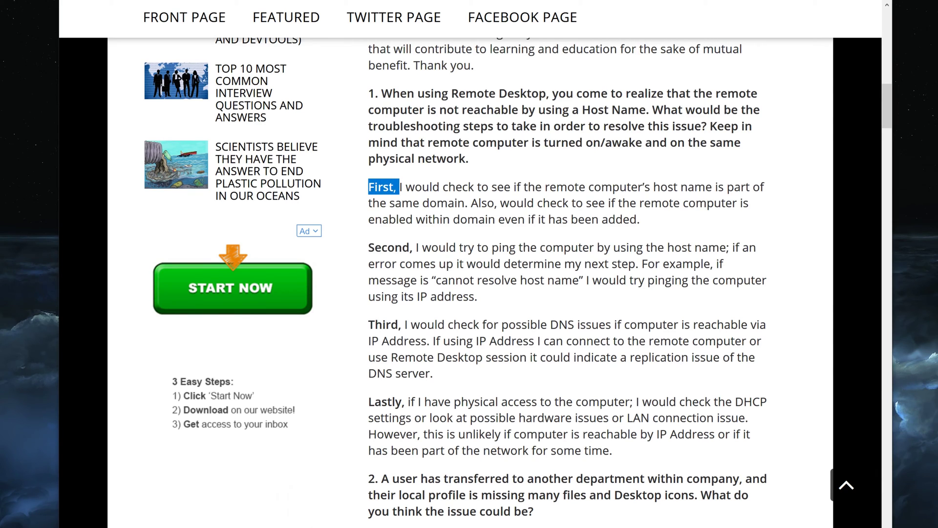
pyautogui.press('Right')
pyautogui.moveTo(400, 187); pyautogui.dragTo(367, 191)
pyautogui.moveTo(416, 248); pyautogui.dragTo(368, 247)
pyautogui.moveTo(404, 324); pyautogui.dragTo(369, 324)
pyautogui.moveTo(410, 401); pyautogui.dragTo(368, 402)
pyautogui.click(488, 313)
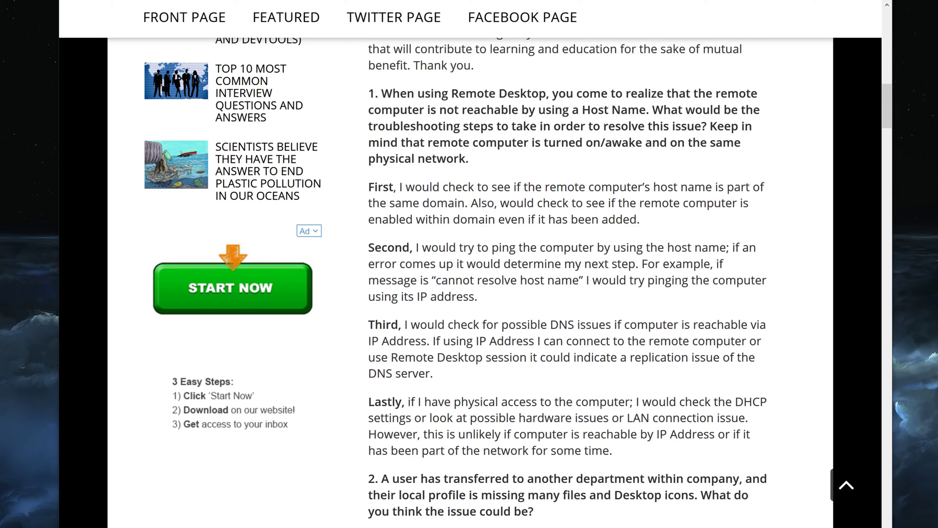
# Highlight the article's check that the host name is in the same domain, and dismiss the Remote Desktop connection error in the remote session.
pyautogui.moveTo(400, 187); pyautogui.dragTo(471, 202)
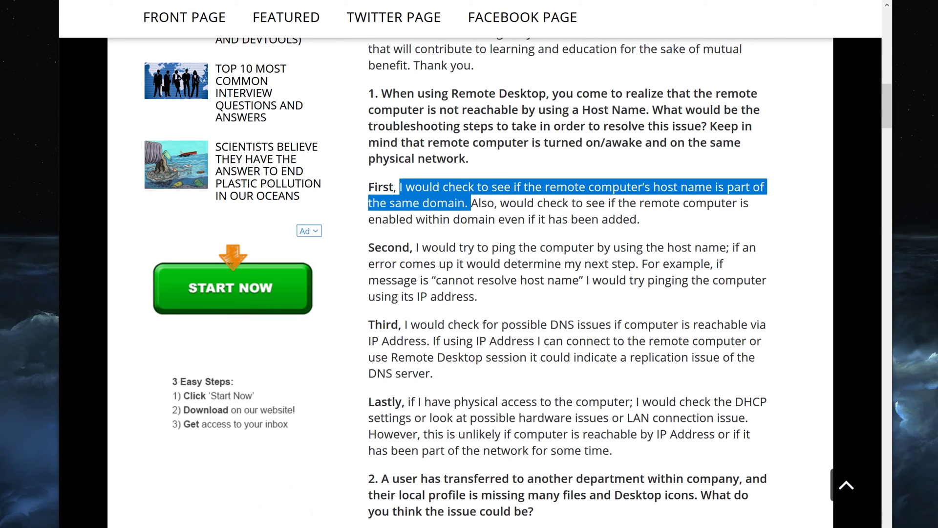
pyautogui.click(472, 203)
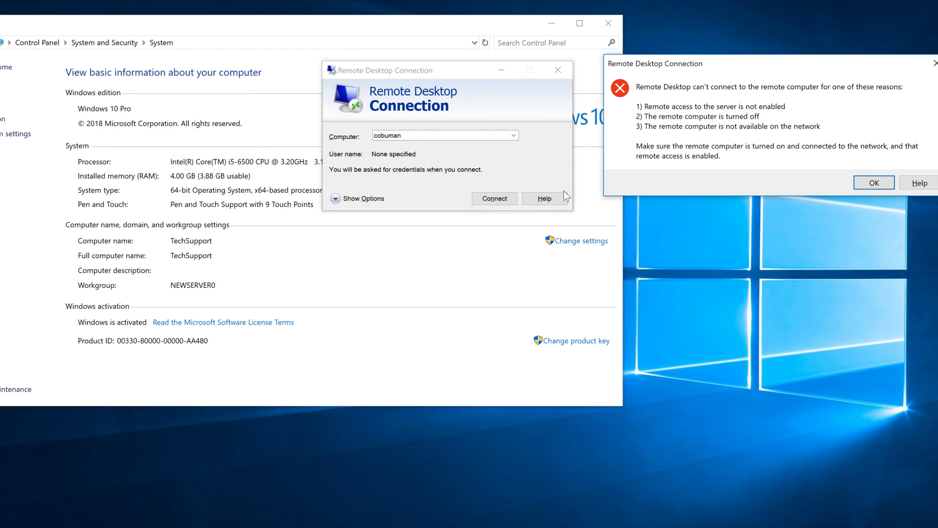
pyautogui.click(869, 189)
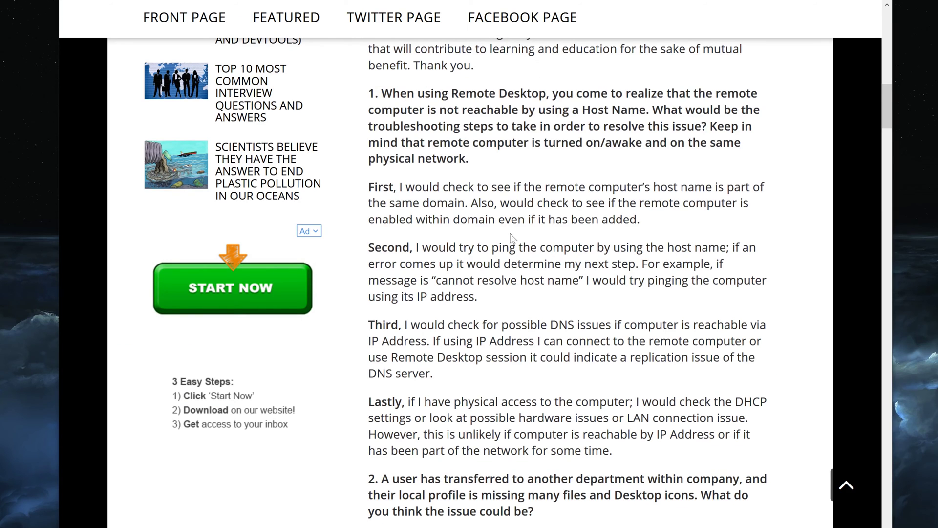
# Highlight the article's sentence about checking that the remote computer is enabled within the domain, then clear the highlight.
pyautogui.moveTo(471, 203); pyautogui.dragTo(657, 225)
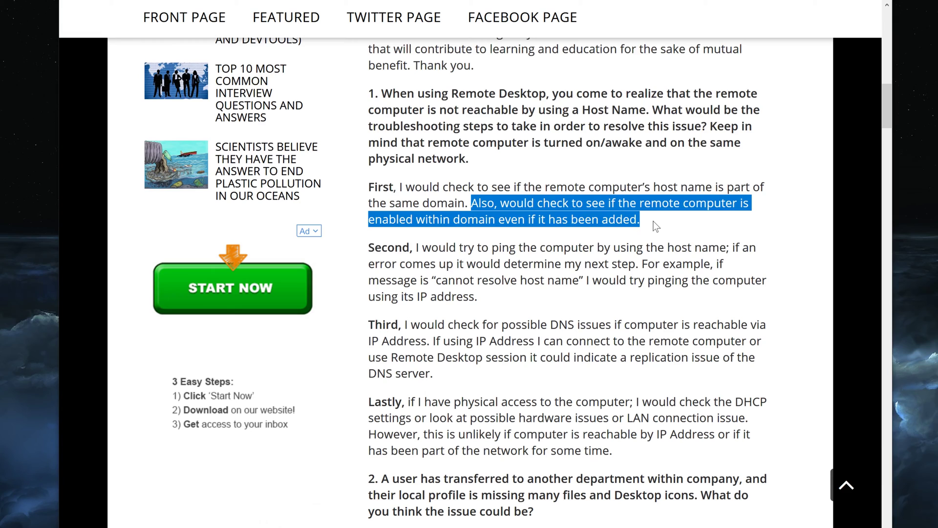
pyautogui.click(656, 225)
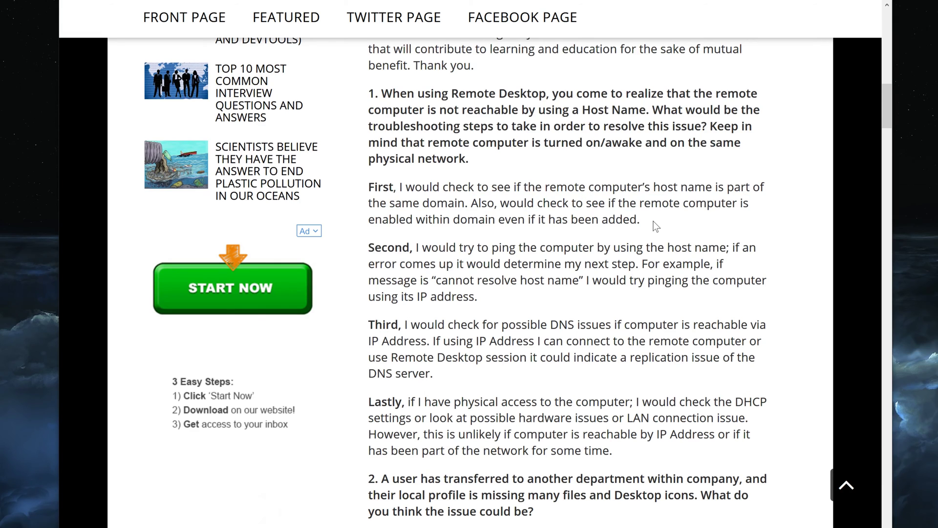
pyautogui.moveTo(472, 203); pyautogui.dragTo(646, 219)
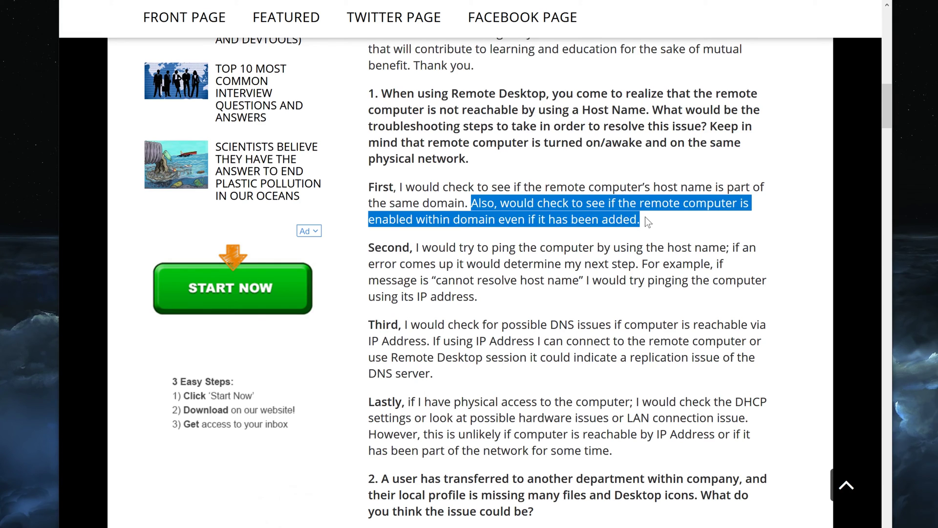
pyautogui.click(646, 218)
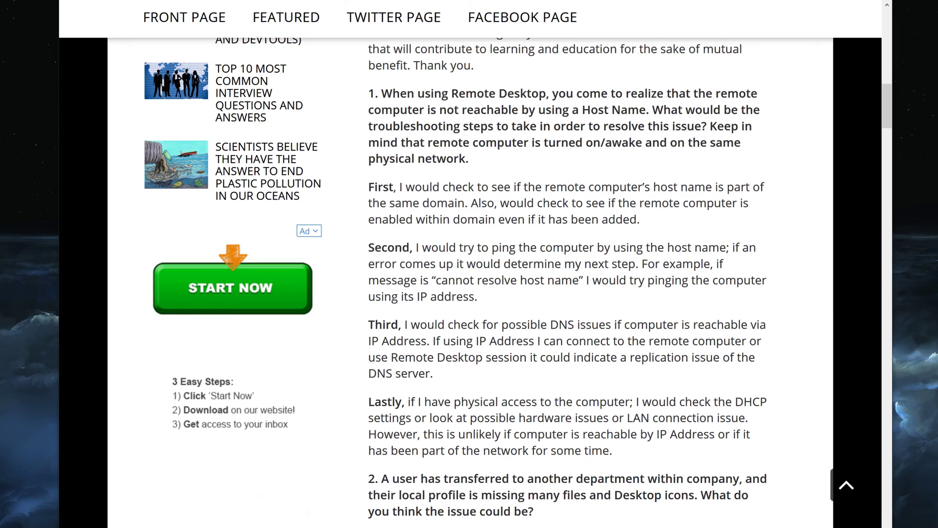
pyautogui.moveTo(472, 204); pyautogui.dragTo(655, 220)
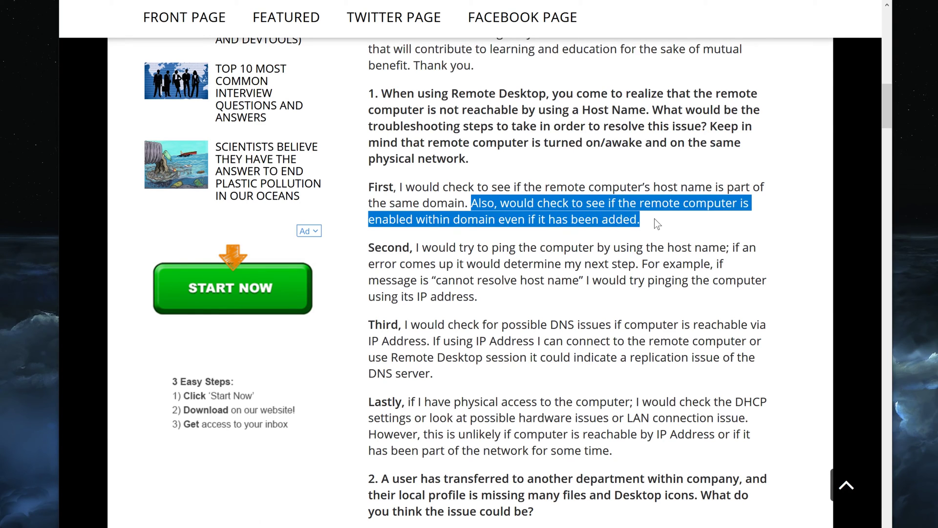
pyautogui.click(651, 223)
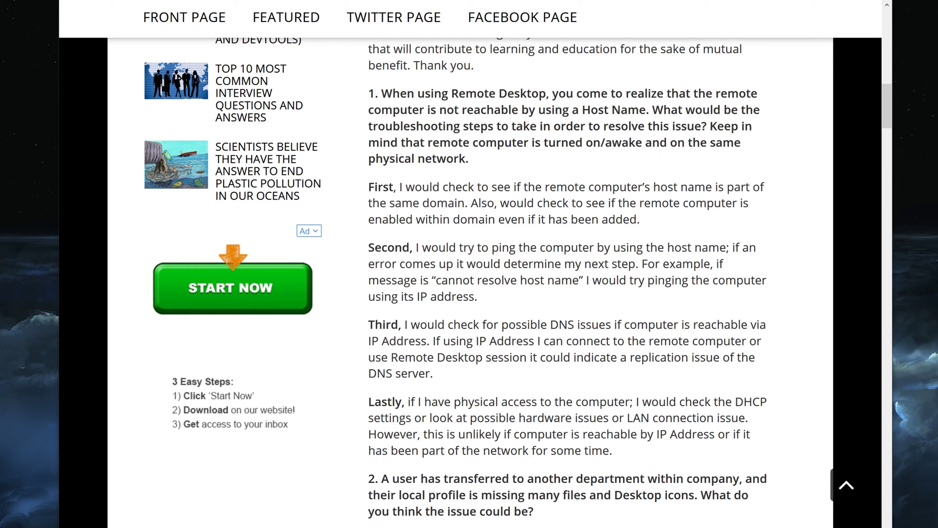
# Highlight the article's Second tip about pinging by host name, and minimize the local Command Prompt.
pyautogui.moveTo(374, 247); pyautogui.dragTo(636, 264)
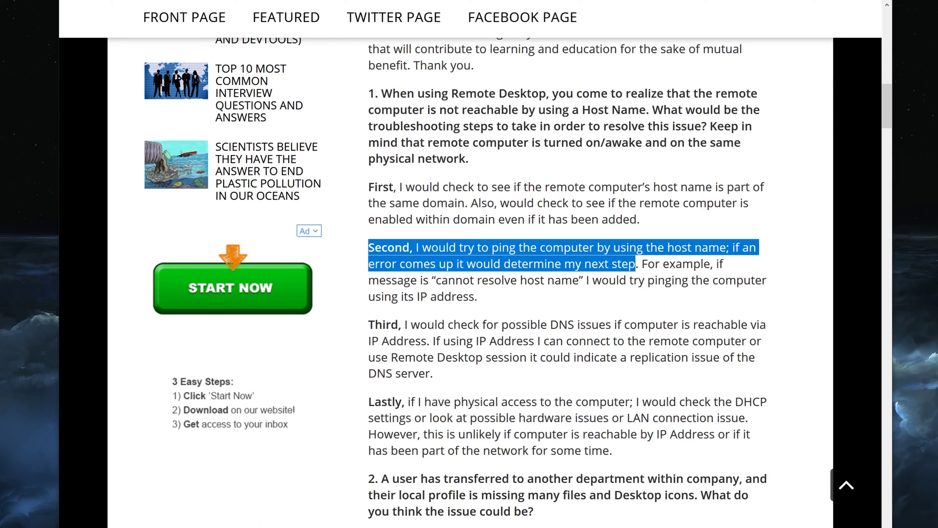
pyautogui.hotkey('alt', 'Tab')
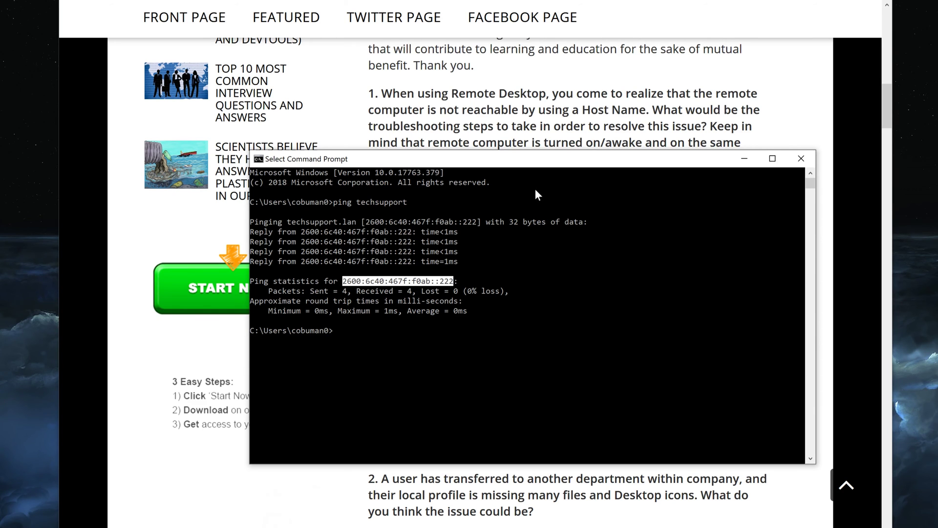
pyautogui.click(745, 159)
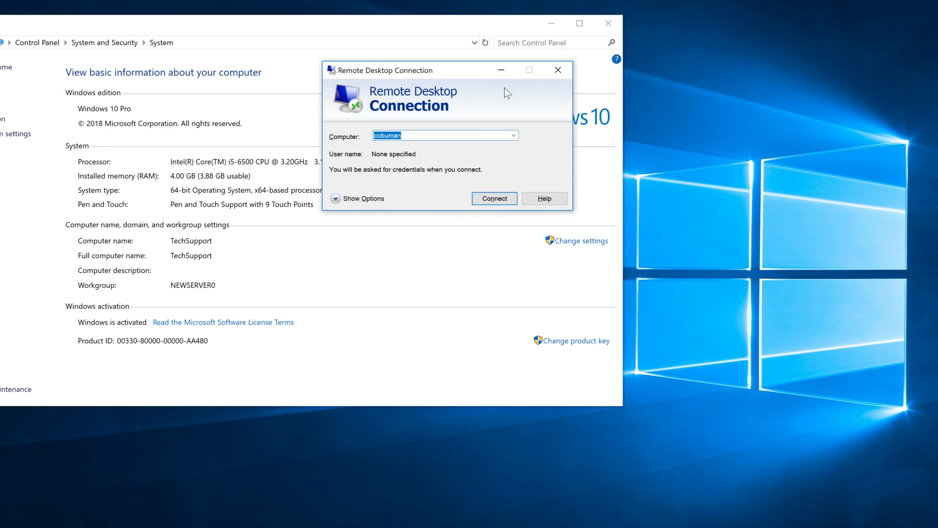
# Ping cobuman from Command Prompt in the remote session, move that window clear of Remote Desktop Connection, and highlight the packet loss figure.
pyautogui.click(12, 523)
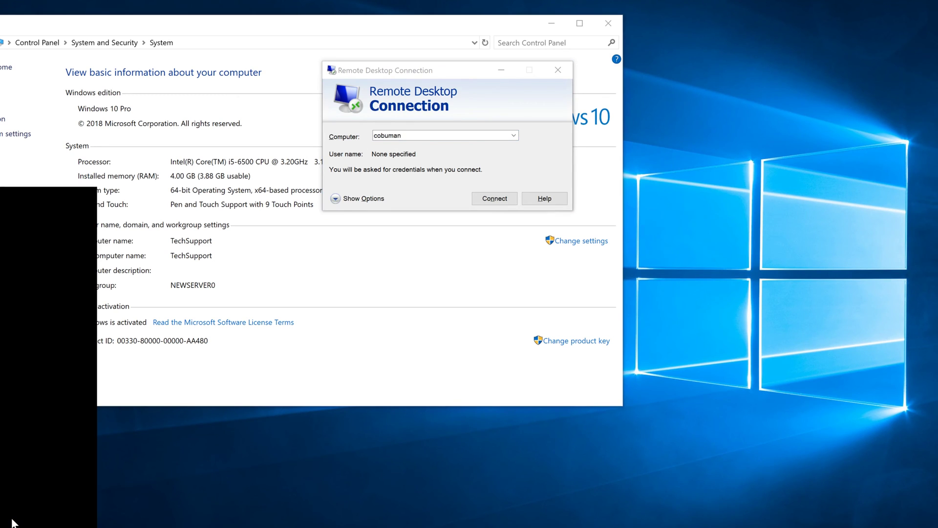
pyautogui.click(12, 523)
pyautogui.write('ping cobuman')
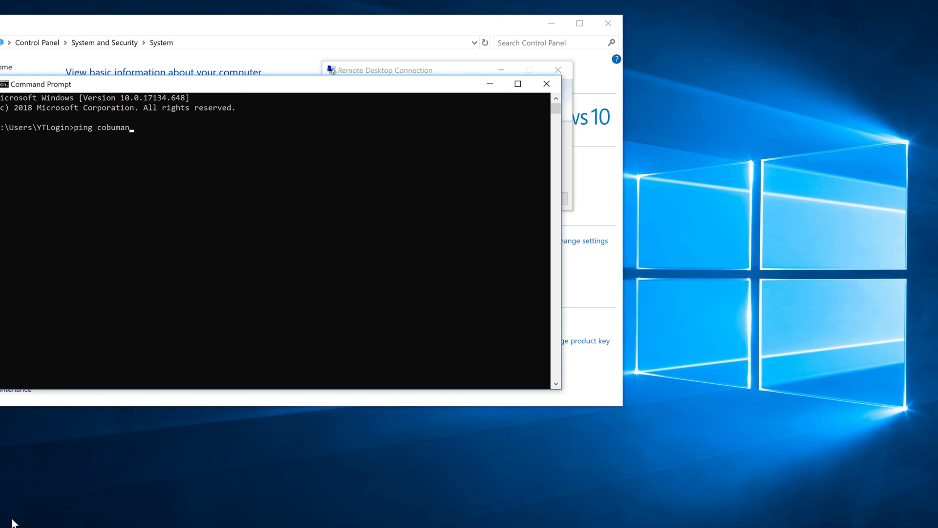
pyautogui.press('Return')
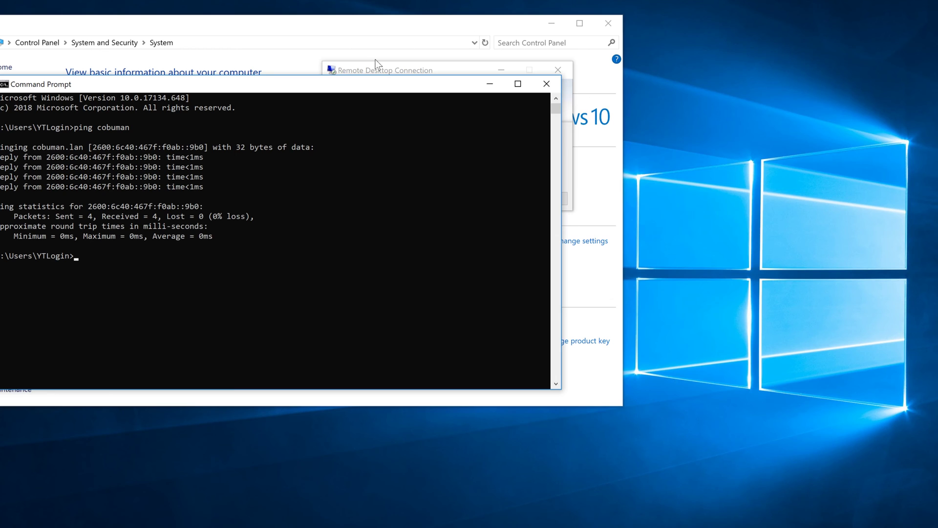
pyautogui.moveTo(360, 87); pyautogui.dragTo(707, 227)
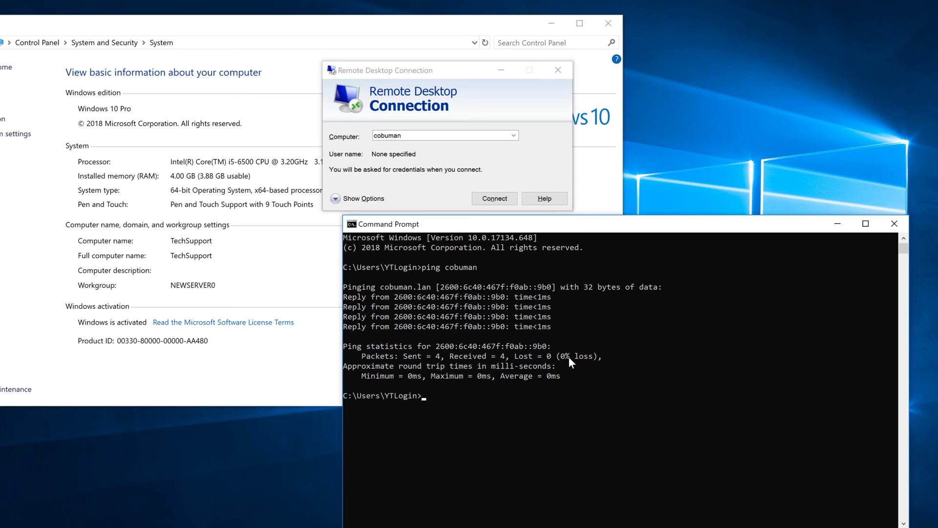
pyautogui.moveTo(562, 356); pyautogui.dragTo(589, 356)
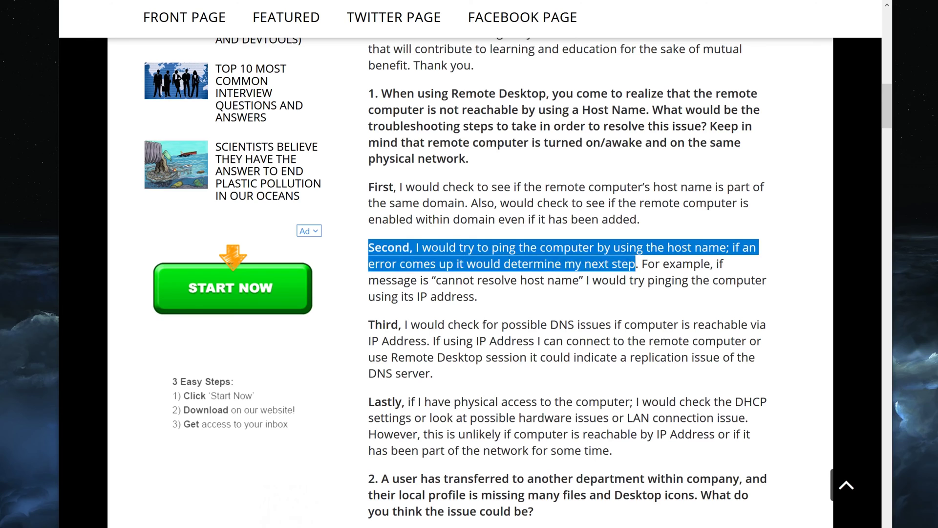
# Highlight the article's example about pinging the IP address when the host name cannot be resolved, then clear the highlight.
pyautogui.click(629, 300)
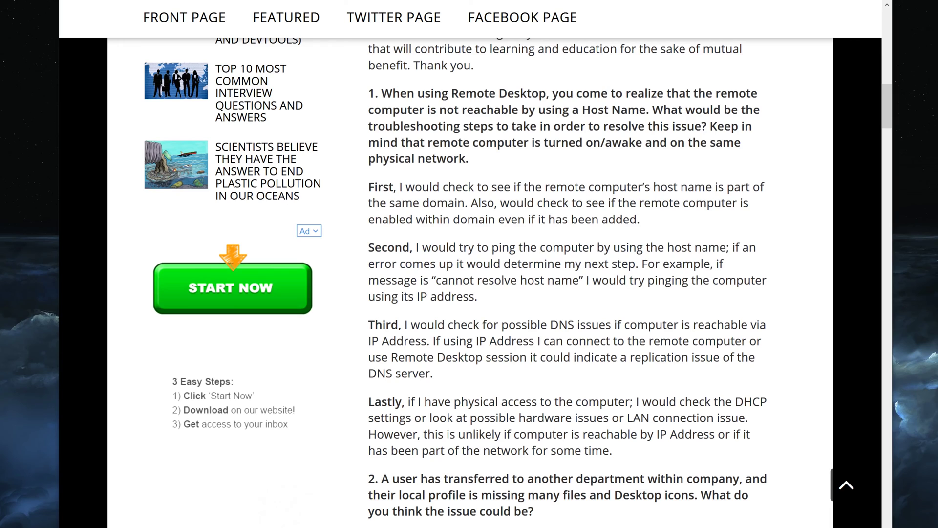
pyautogui.moveTo(642, 264); pyautogui.dragTo(597, 297)
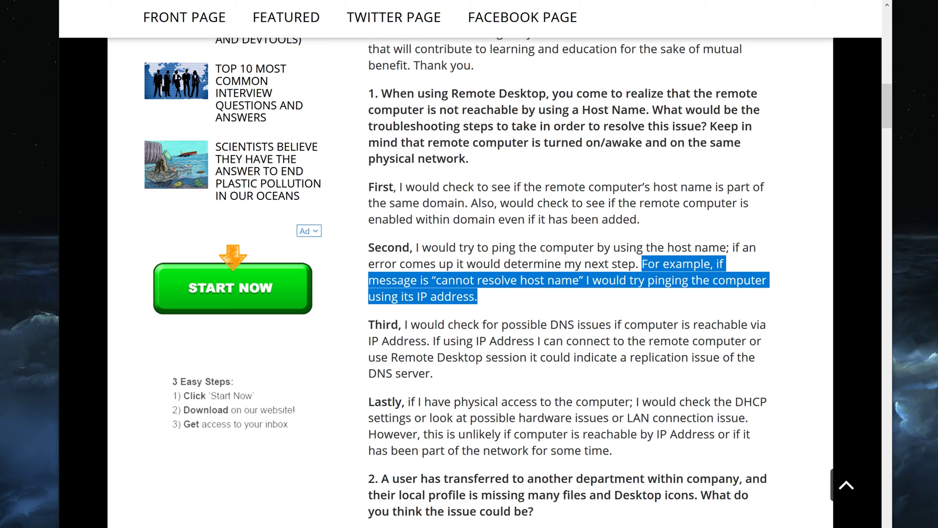
pyautogui.click(485, 300)
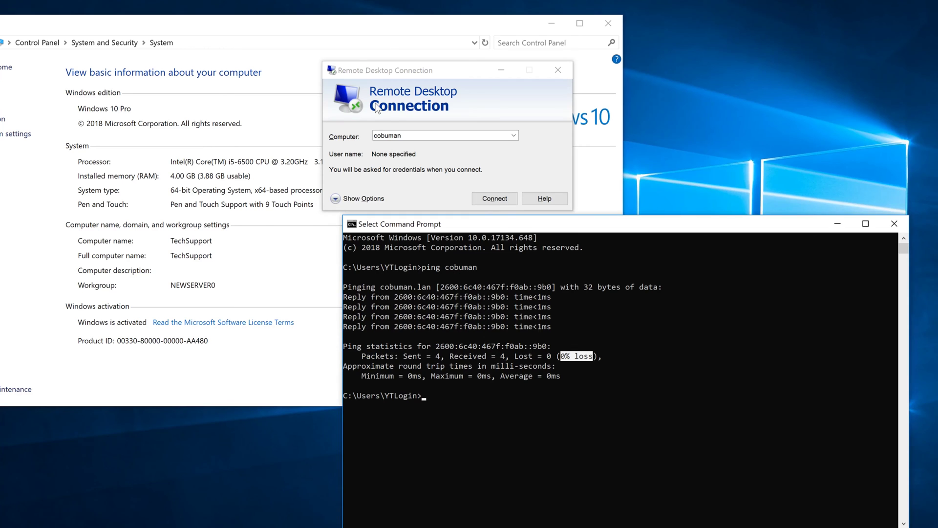
# Clear the packet loss selection in the remote session's Command Prompt and reposition the window just below the Remote Desktop Connection fields.
pyautogui.click(617, 333)
pyautogui.moveTo(628, 228); pyautogui.dragTo(582, 235)
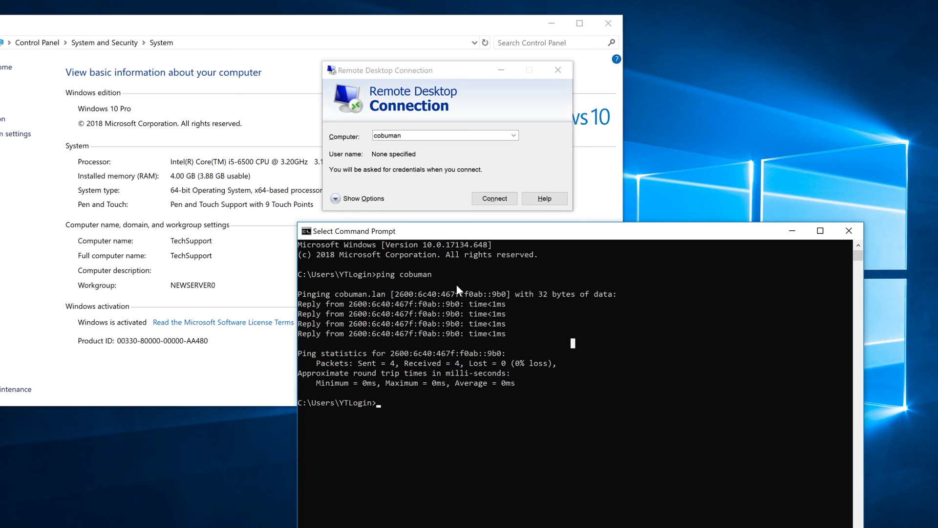
pyautogui.moveTo(492, 232); pyautogui.dragTo(515, 223)
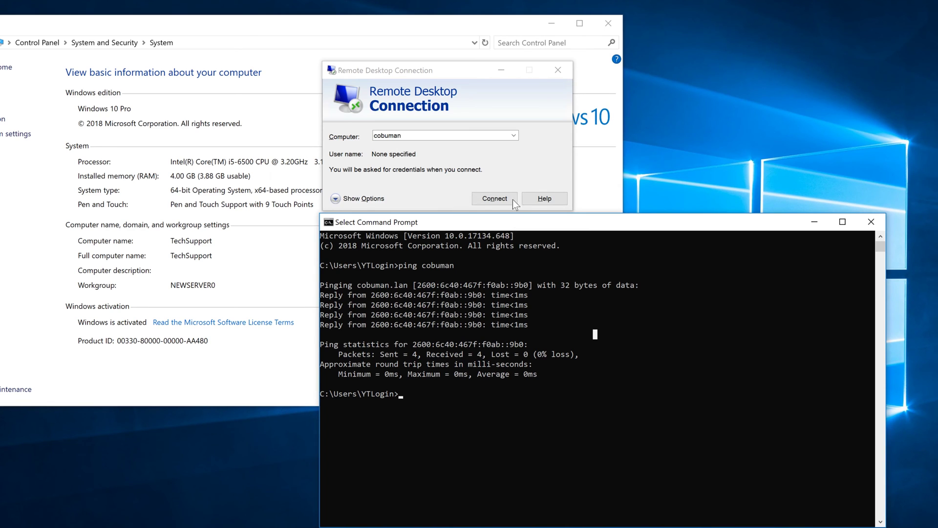
pyautogui.moveTo(519, 225); pyautogui.dragTo(397, 222)
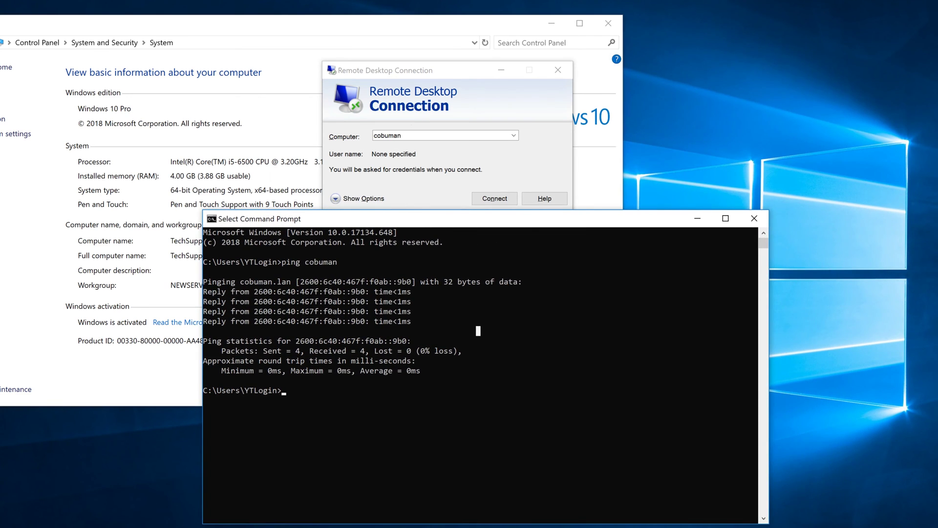
# Try to connect to cobuman by host name in Remote Desktop Connection, and cancel the attempt.
pyautogui.click(410, 135)
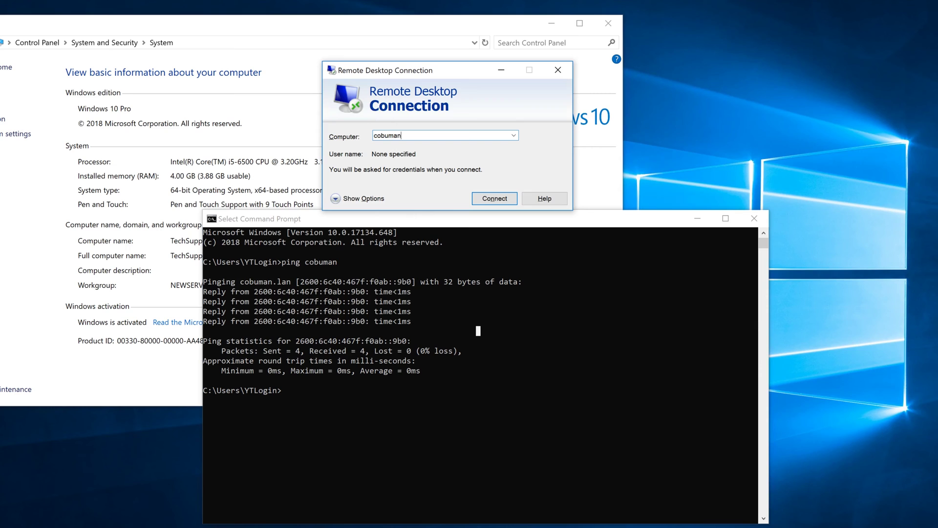
pyautogui.moveTo(401, 135); pyautogui.dragTo(371, 136)
pyautogui.click(501, 220)
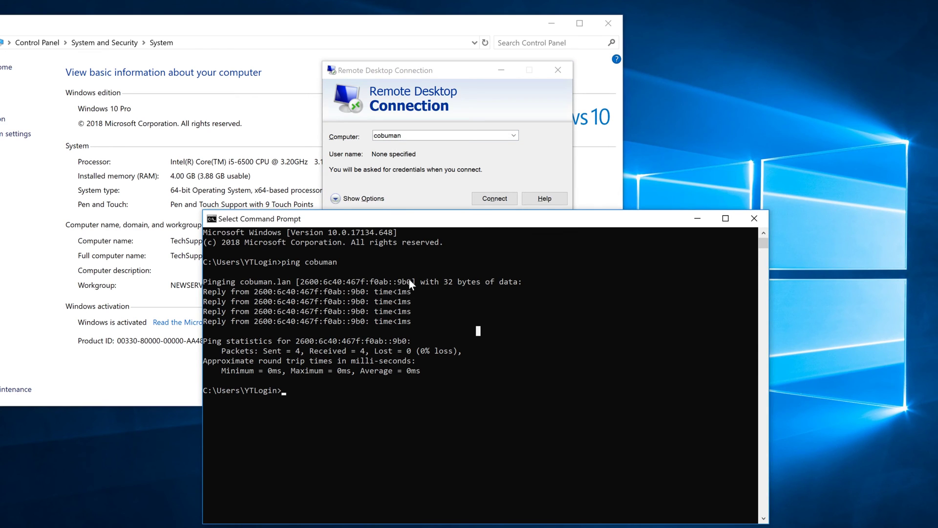
pyautogui.hotkey('alt', 'Tab')
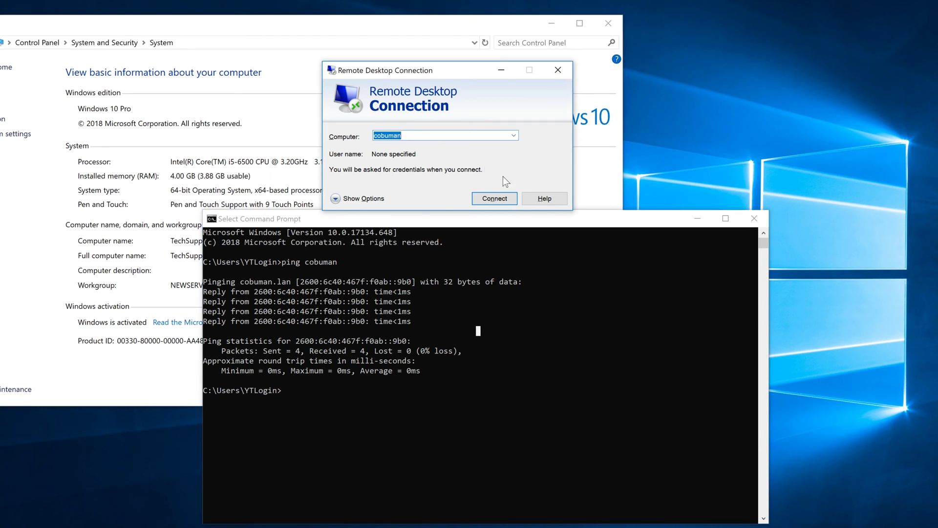
pyautogui.click(492, 199)
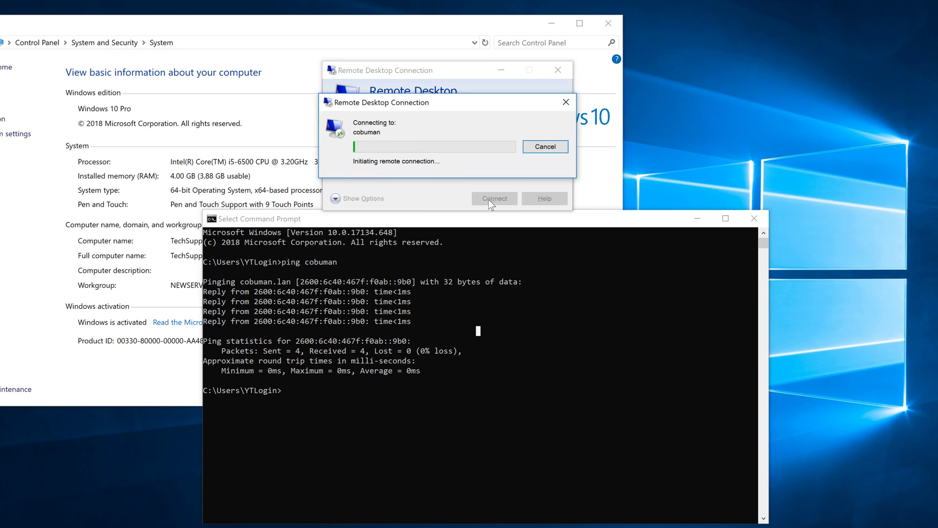
pyautogui.click(544, 148)
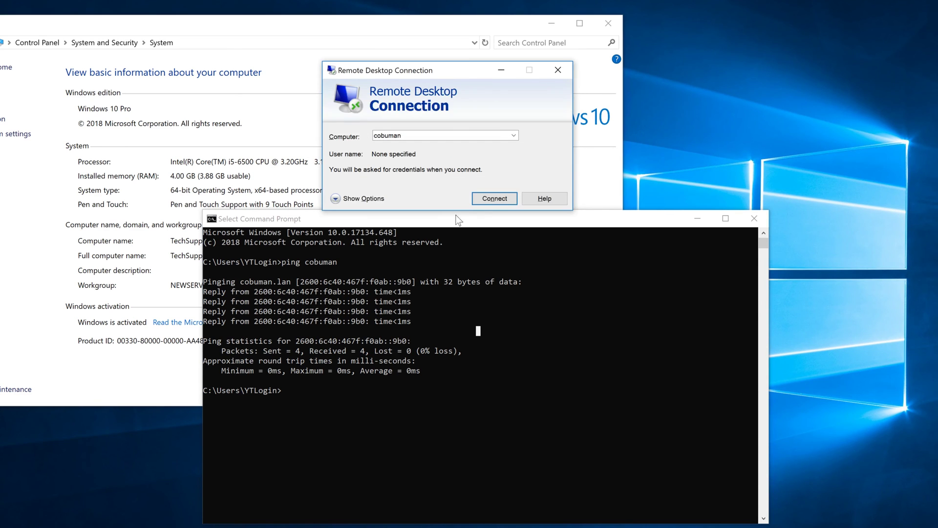
# Copy the bracketed IPv6 address from the ping output in the remote session's Command Prompt.
pyautogui.click(300, 282)
pyautogui.moveTo(413, 283); pyautogui.dragTo(302, 283)
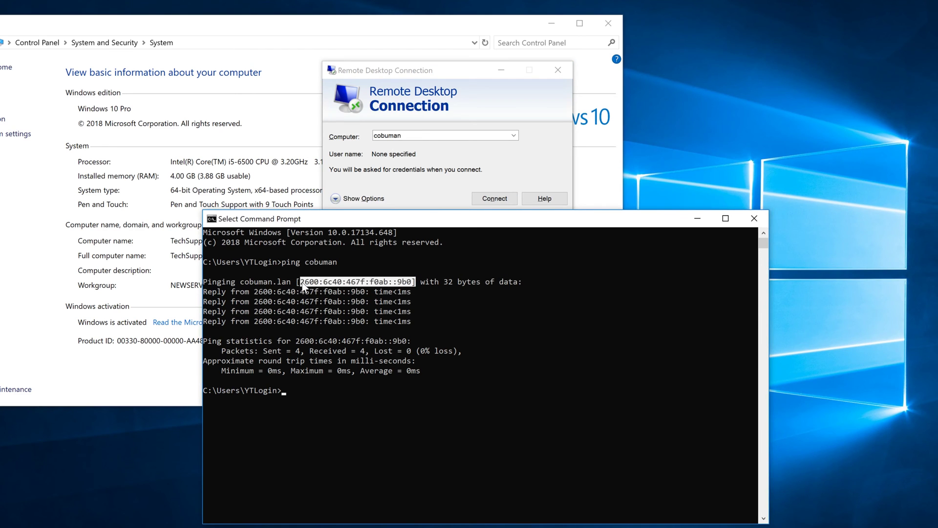
pyautogui.rightClick(313, 280)
pyautogui.moveTo(407, 278); pyautogui.dragTo(303, 283)
pyautogui.rightClick(329, 282)
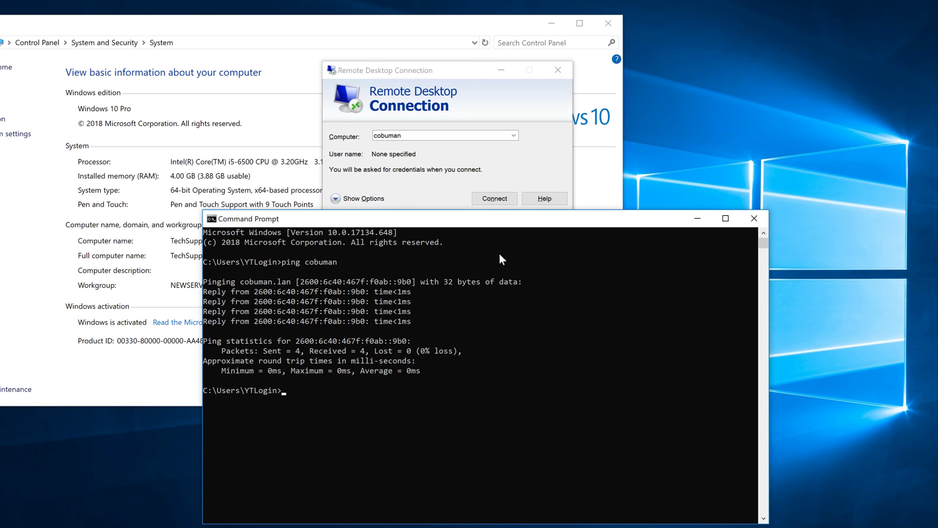
pyautogui.hotkey('alt', 'Tab')
pyautogui.write('2600:6c40:467f:f0ab::9b0')
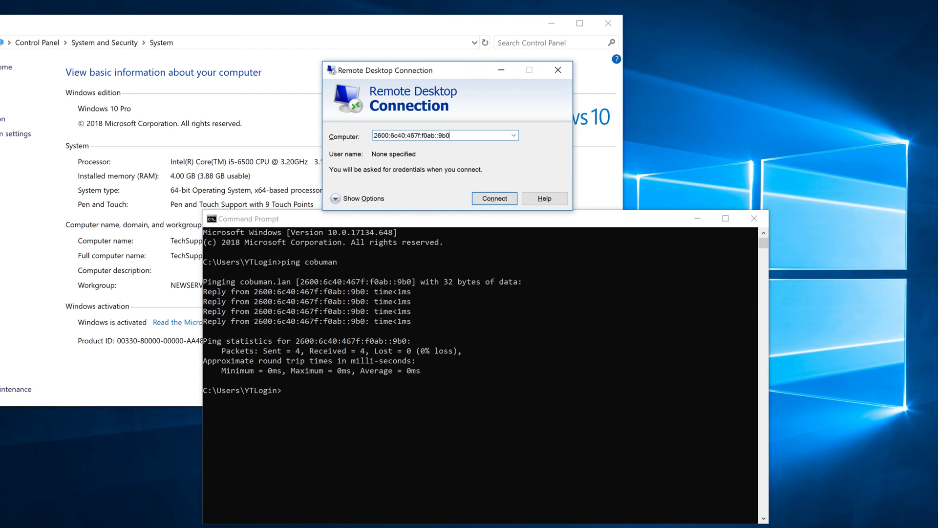
pyautogui.click(484, 203)
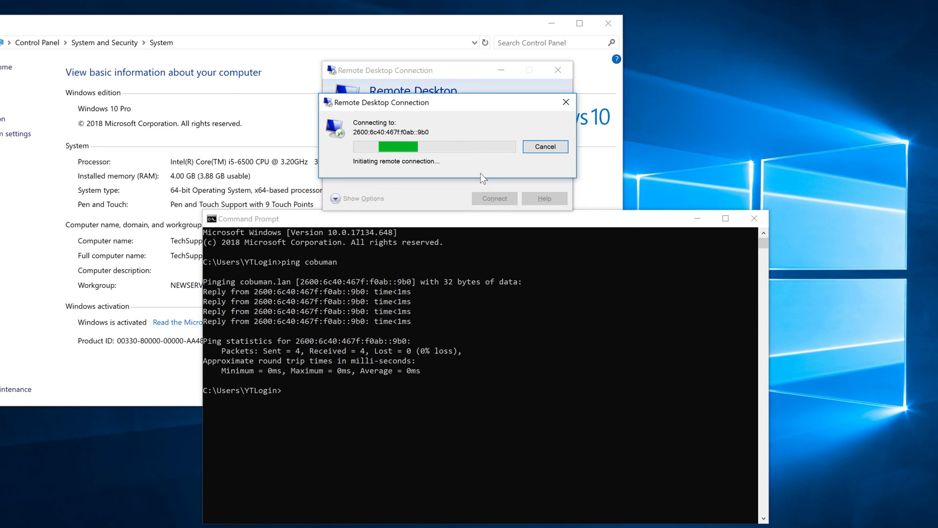
pyautogui.click(562, 149)
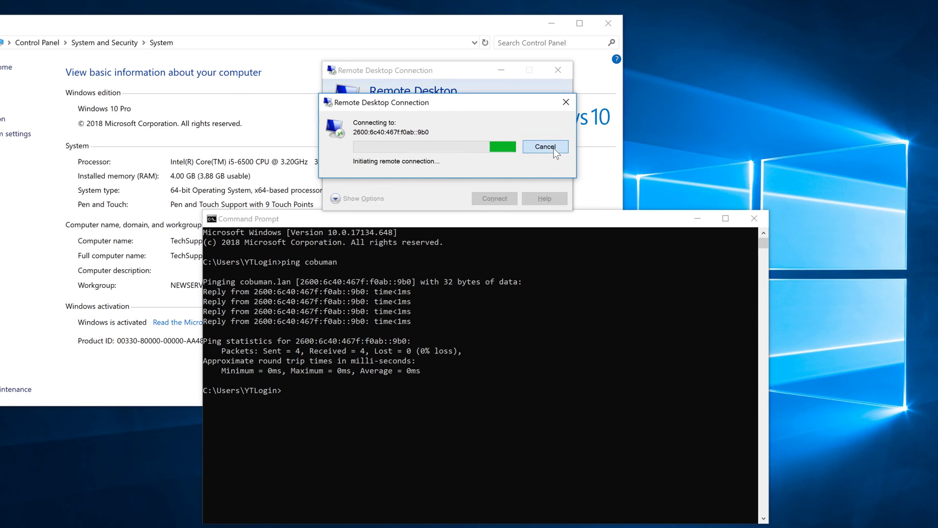
# Set the computer in Remote Desktop Connection back to the host name cobuman.
pyautogui.click(418, 219)
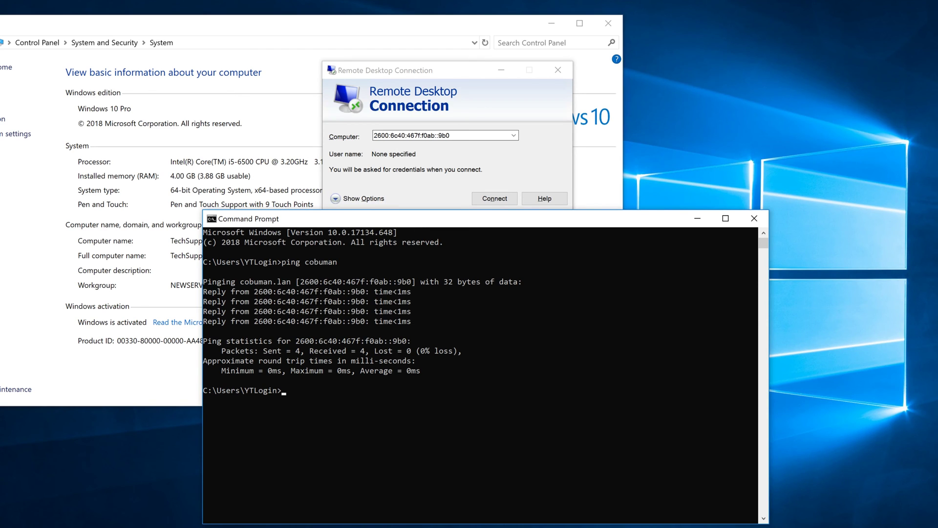
pyautogui.click(332, 122)
pyautogui.write('cob')
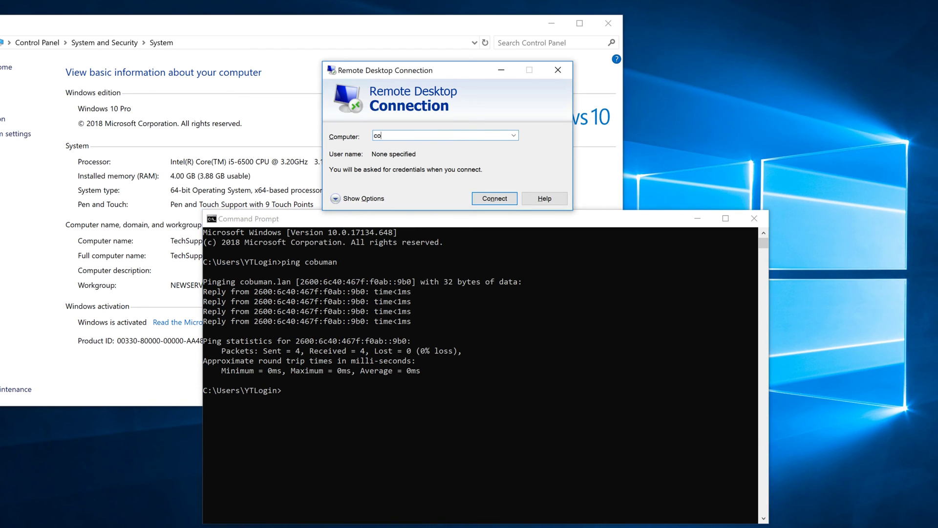
pyautogui.write('uman')
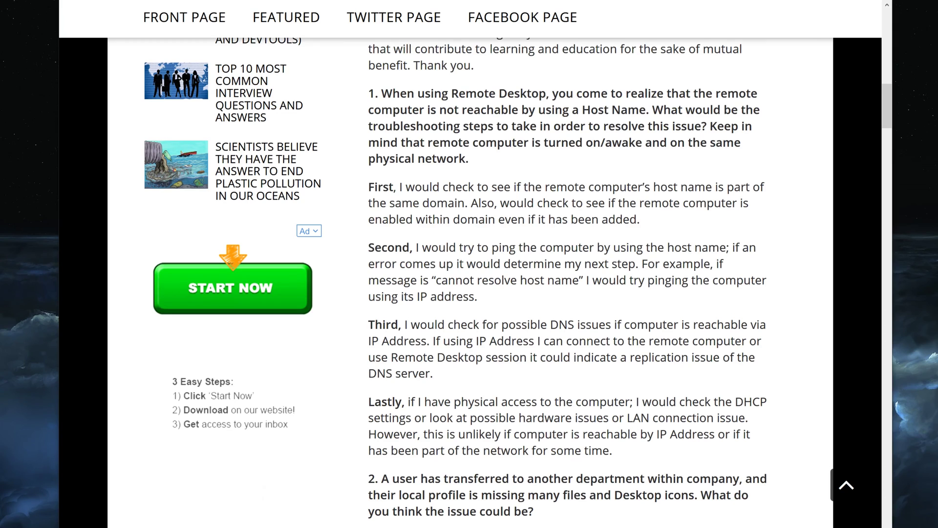
# Highlight both sentences of the article's Third tip about DNS issues and connecting by IP address, one after the other, and clear the highlight.
pyautogui.scroll(-2, 519, 282)
pyautogui.moveTo(398, 247); pyautogui.dragTo(433, 263)
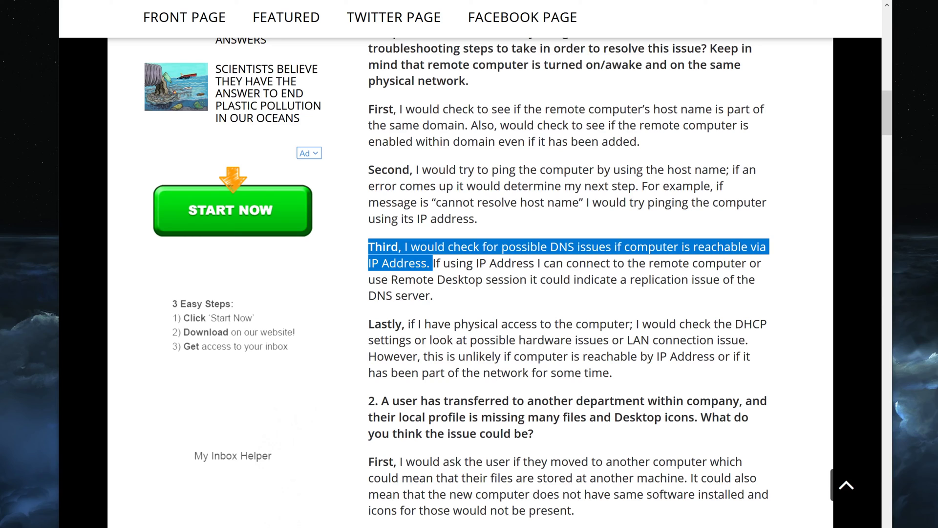
pyautogui.click(433, 263)
pyautogui.moveTo(433, 263); pyautogui.dragTo(611, 290)
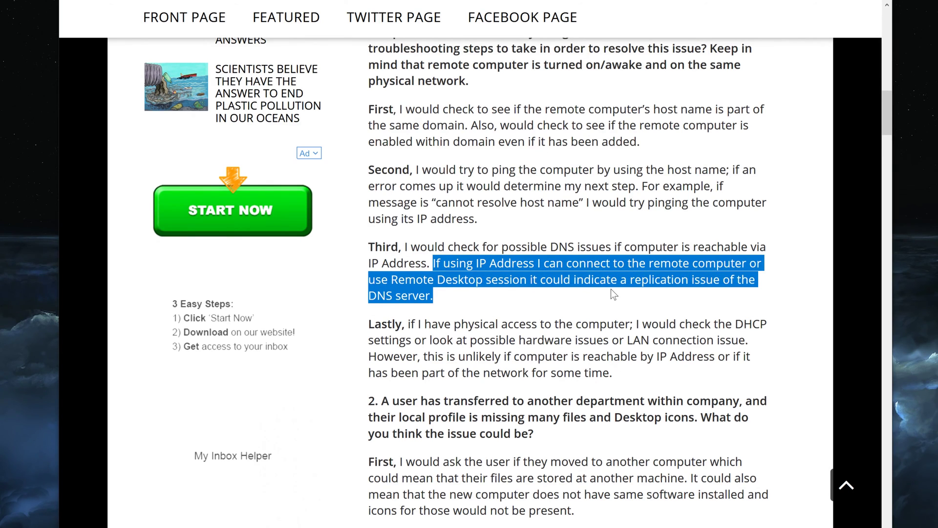
pyautogui.click(451, 295)
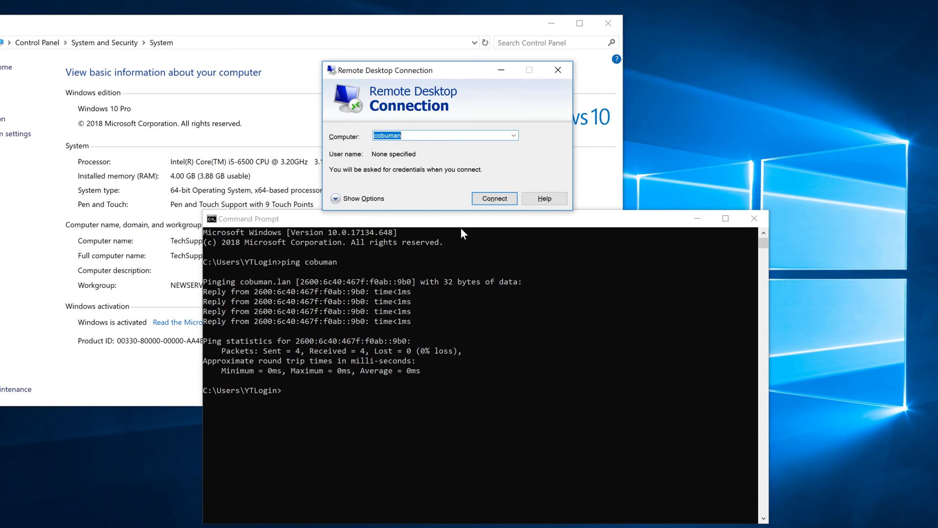
# Move Remote Desktop Connection higher on the remote desktop and reposition Command Prompt just beneath it, leaving the computer name field active.
pyautogui.moveTo(461, 226); pyautogui.dragTo(485, 225)
pyautogui.click(430, 68)
pyautogui.moveTo(430, 67); pyautogui.dragTo(449, 38)
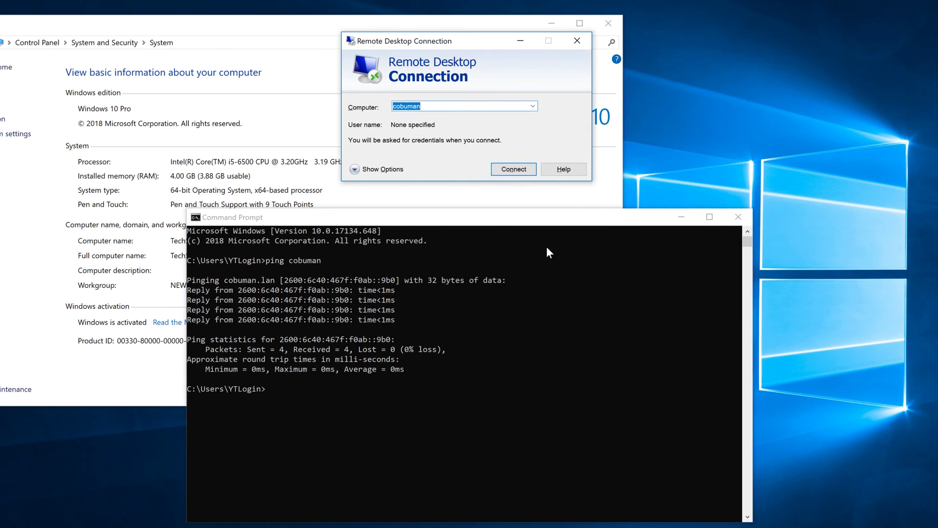
pyautogui.moveTo(523, 225); pyautogui.dragTo(551, 203)
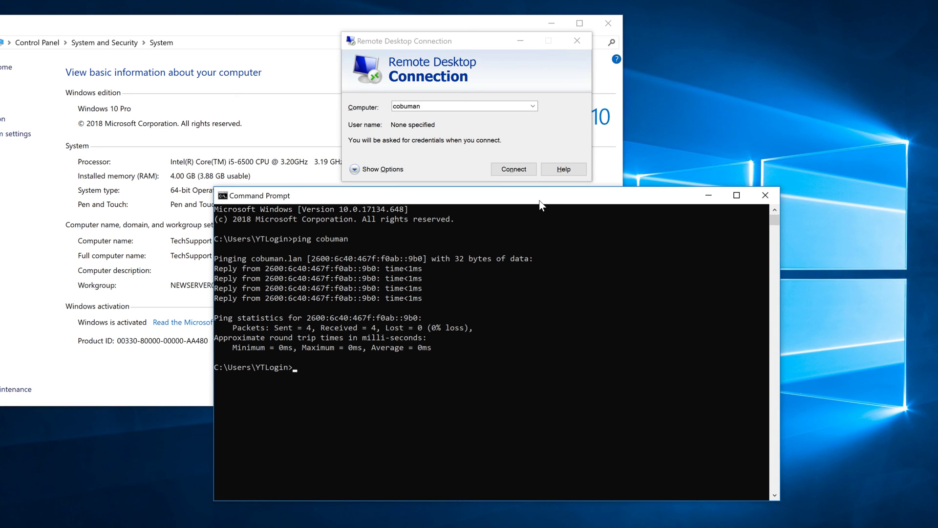
pyautogui.moveTo(539, 200)
pyautogui.mouseDown()
pyautogui.moveTo(544, 193)
pyautogui.moveTo(532, 199)
pyautogui.mouseUp()
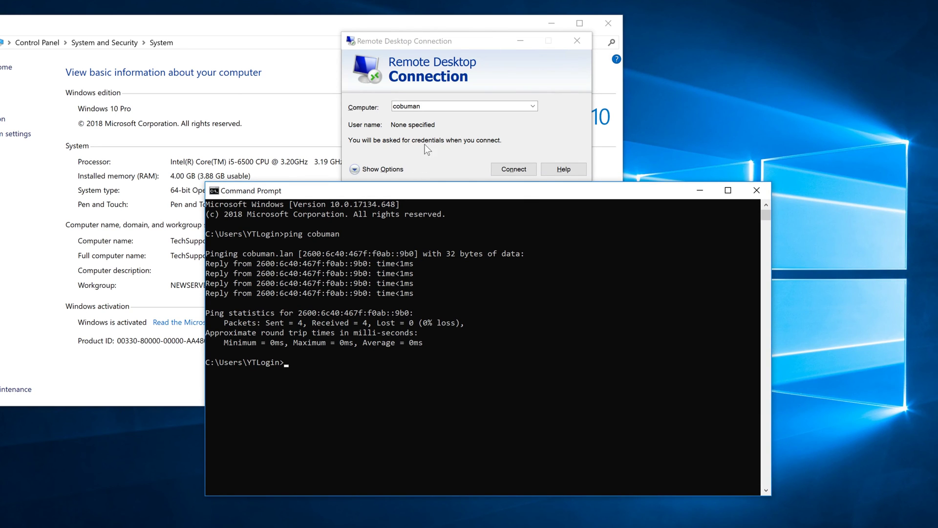
pyautogui.moveTo(421, 192); pyautogui.dragTo(418, 200)
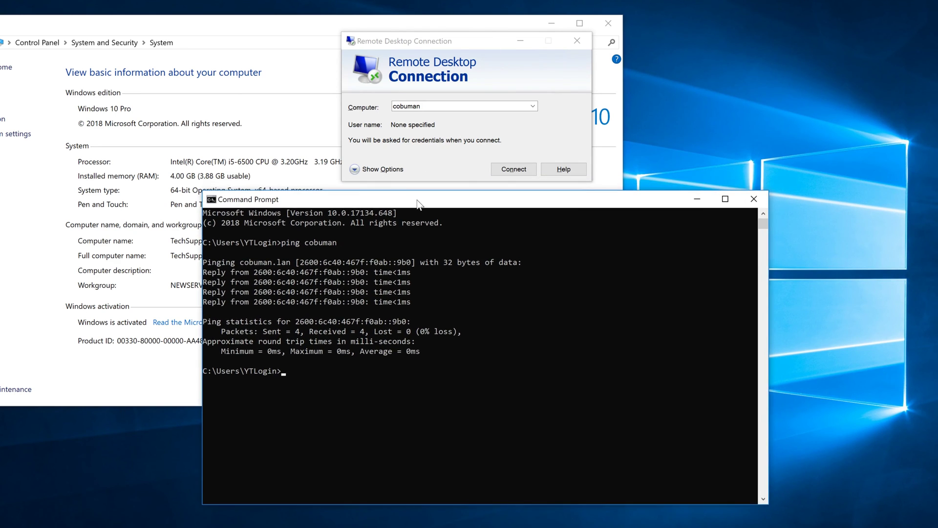
pyautogui.click(459, 105)
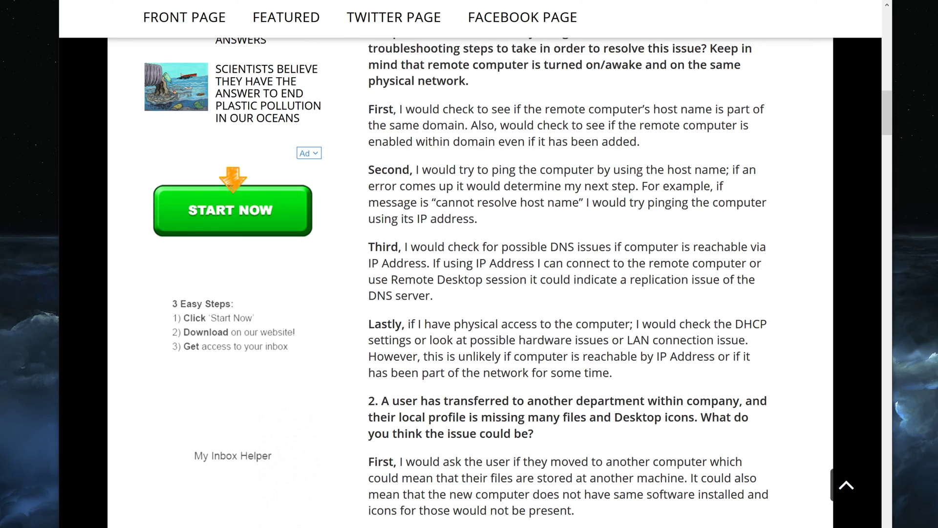
# Highlight the article's Lastly tip about checking DHCP settings and possible hardware or LAN connection issues.
pyautogui.moveTo(370, 325); pyautogui.dragTo(749, 342)
pyautogui.click(751, 346)
pyautogui.moveTo(636, 323); pyautogui.dragTo(739, 340)
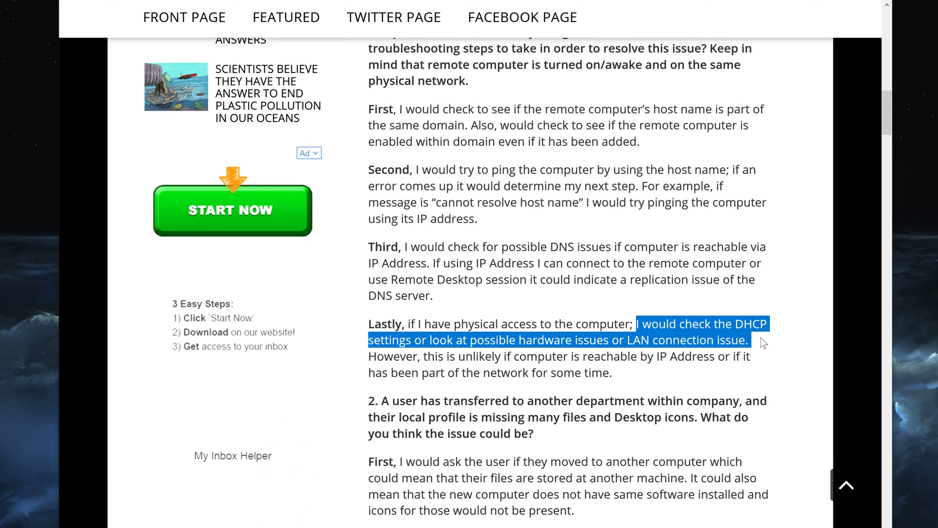
pyautogui.moveTo(752, 338); pyautogui.dragTo(415, 341)
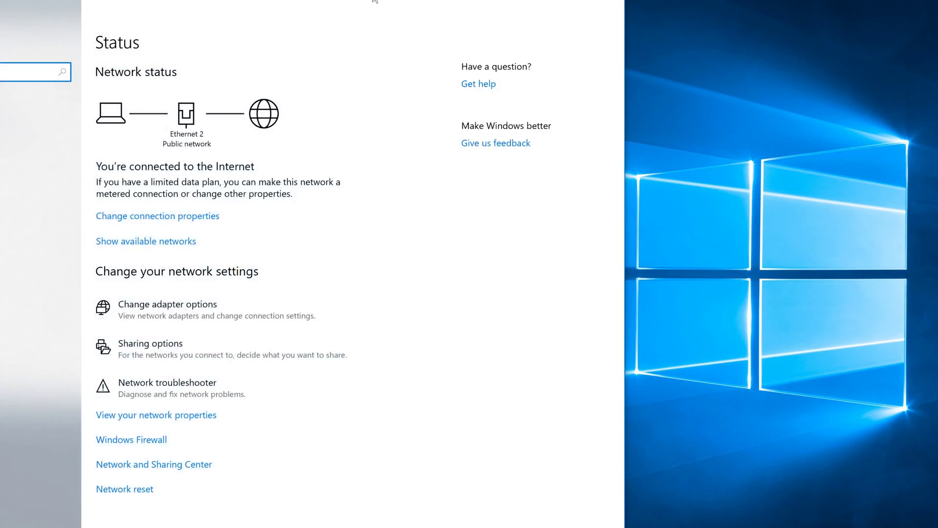
# Bring the Network & Internet Status page fully into view, open its adapter options, and request the properties of Ethernet 2.
pyautogui.moveTo(369, 4); pyautogui.dragTo(535, 4)
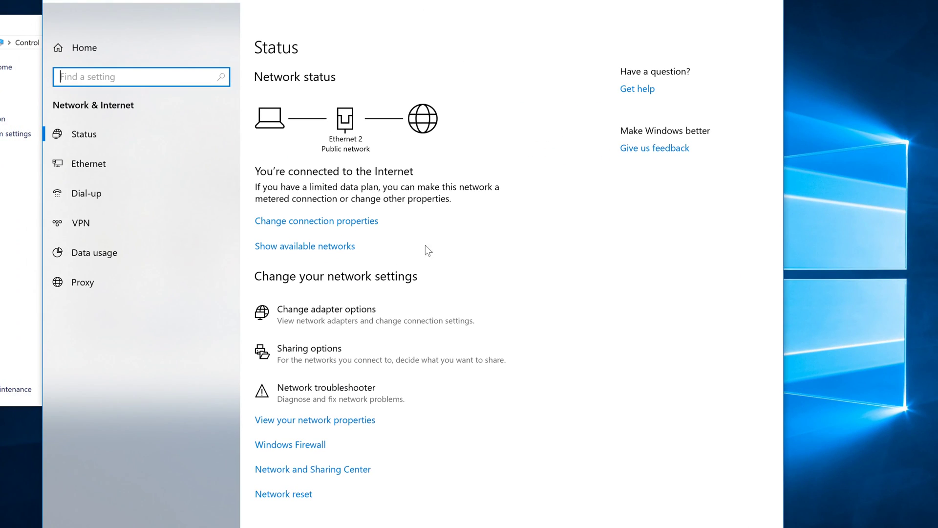
pyautogui.click(327, 316)
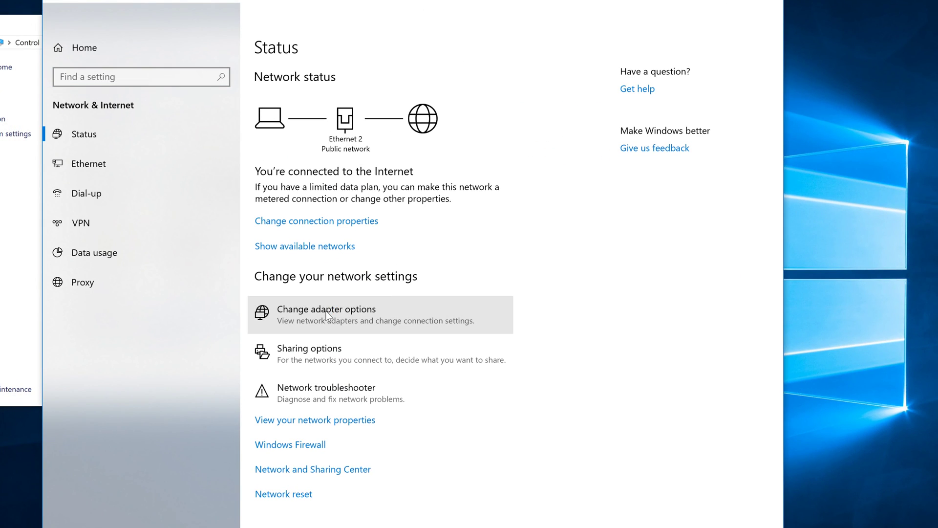
pyautogui.click(327, 315)
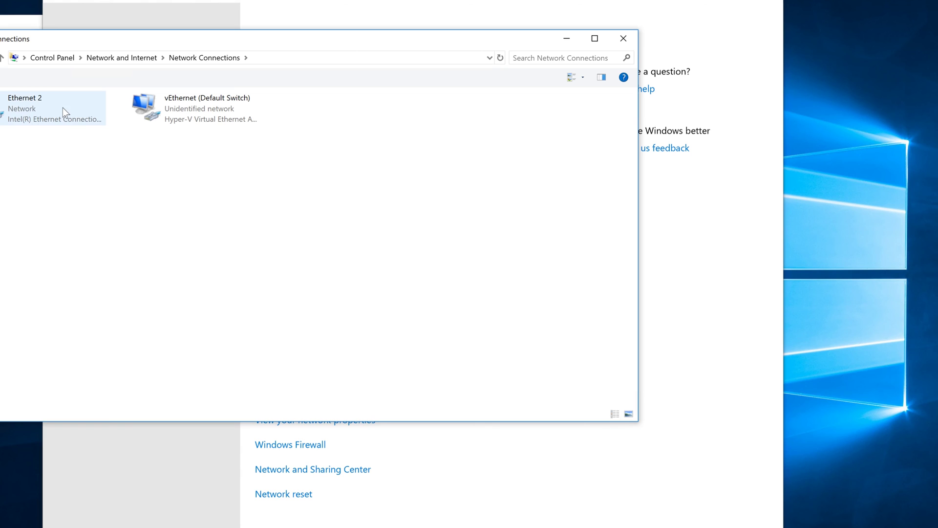
pyautogui.click(63, 107)
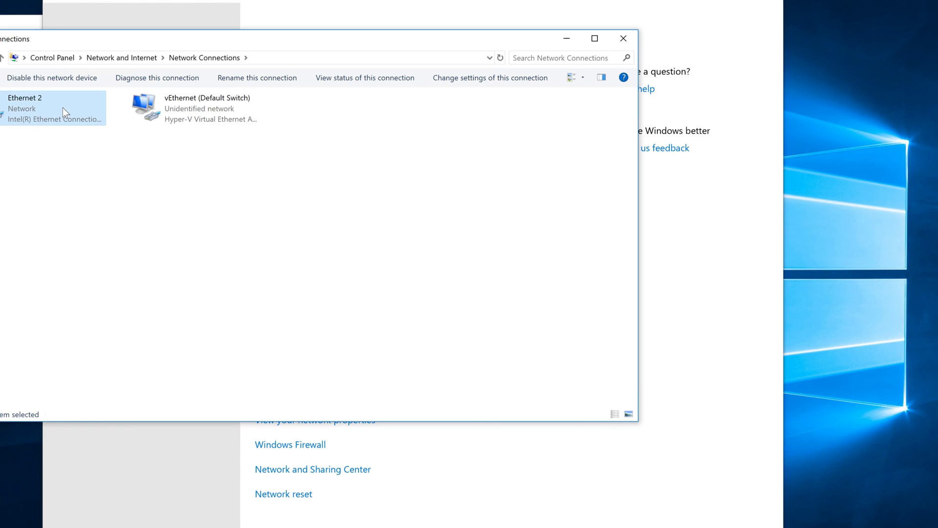
pyautogui.rightClick(28, 113)
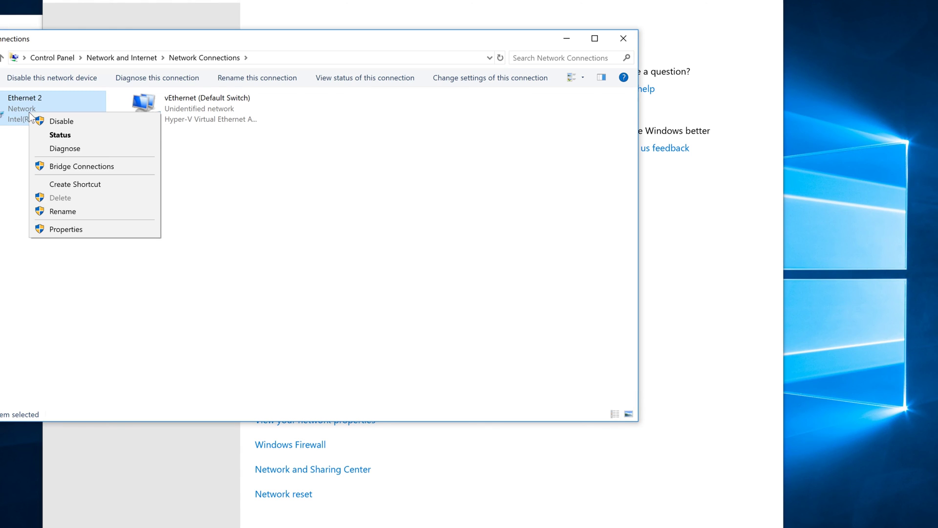
pyautogui.click(112, 232)
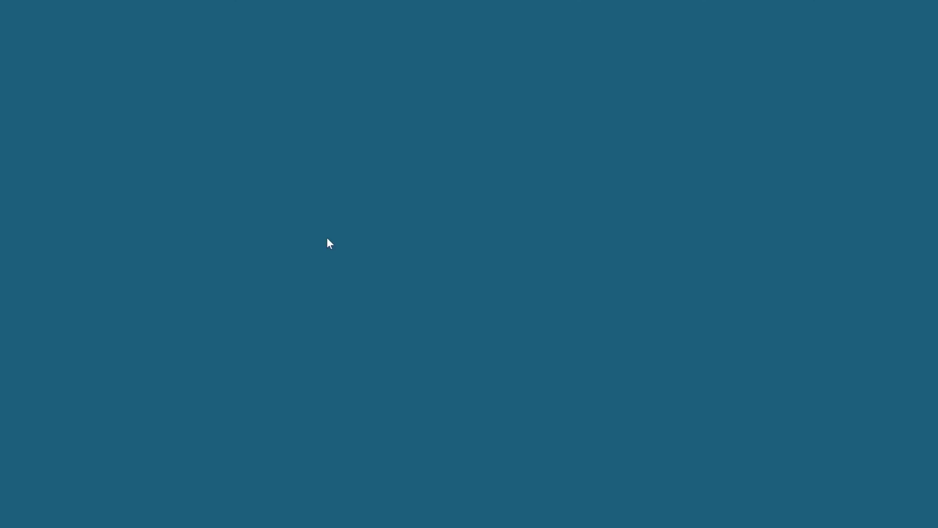
# Authorize Network Connections with the test account instead of the default administrator by entering the account password in User Account Control.
pyautogui.click(368, 380)
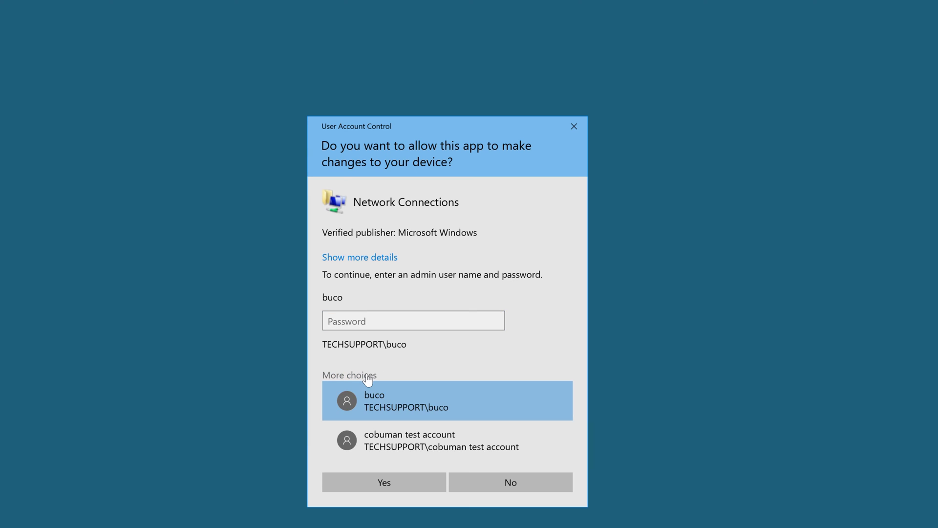
pyautogui.click(439, 446)
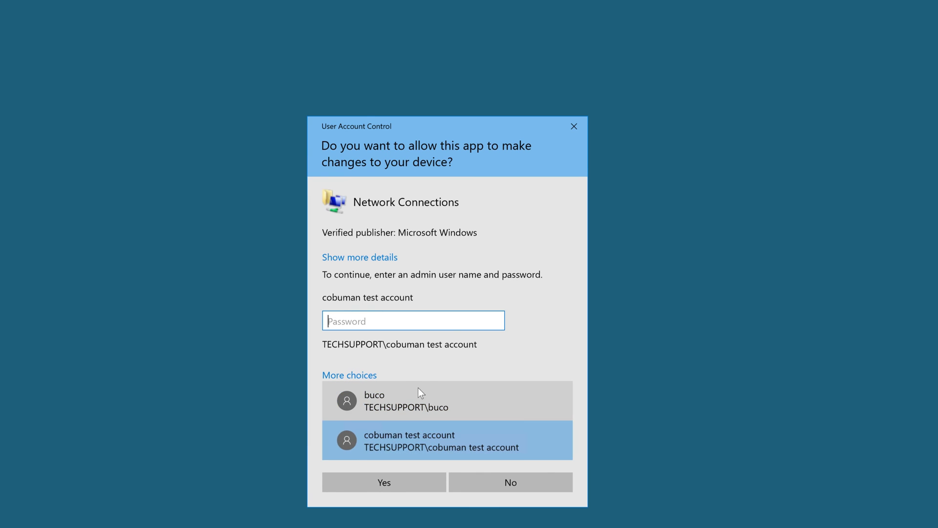
pyautogui.write('***')
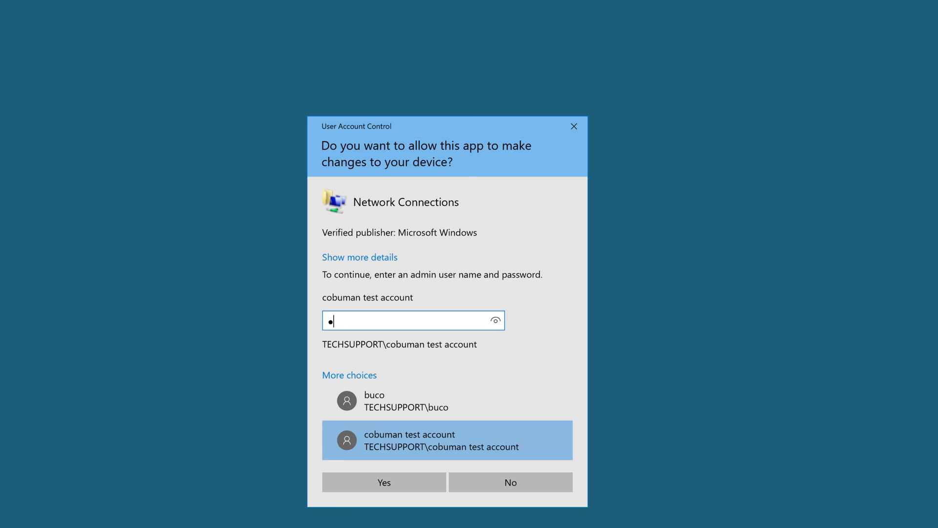
pyautogui.press('BackSpace')
pyautogui.press('BackSpace')
pyautogui.press('BackSpace')
pyautogui.write('******')
pyautogui.press('Return')
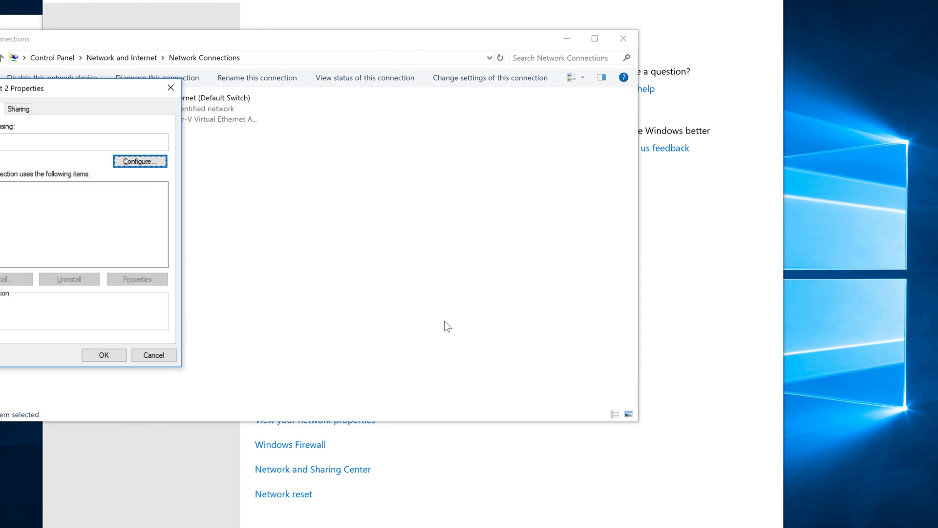
# Bring Ethernet 2 Properties into view, inspect the Internet Protocol Version 6 (TCP/IPv6) address and DNS settings, and dismiss them without changes.
pyautogui.moveTo(60, 84); pyautogui.dragTo(306, 113)
pyautogui.moveTo(404, 239); pyautogui.dragTo(401, 272)
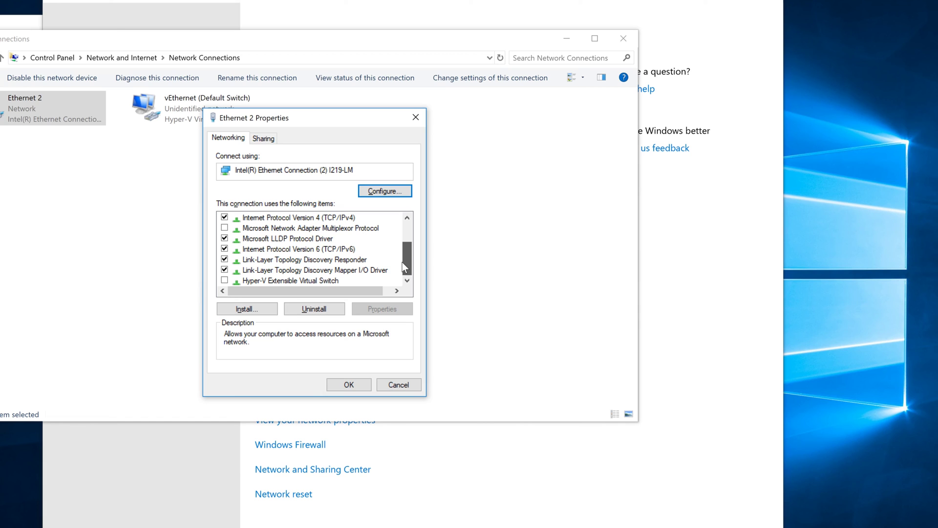
pyautogui.click(285, 250)
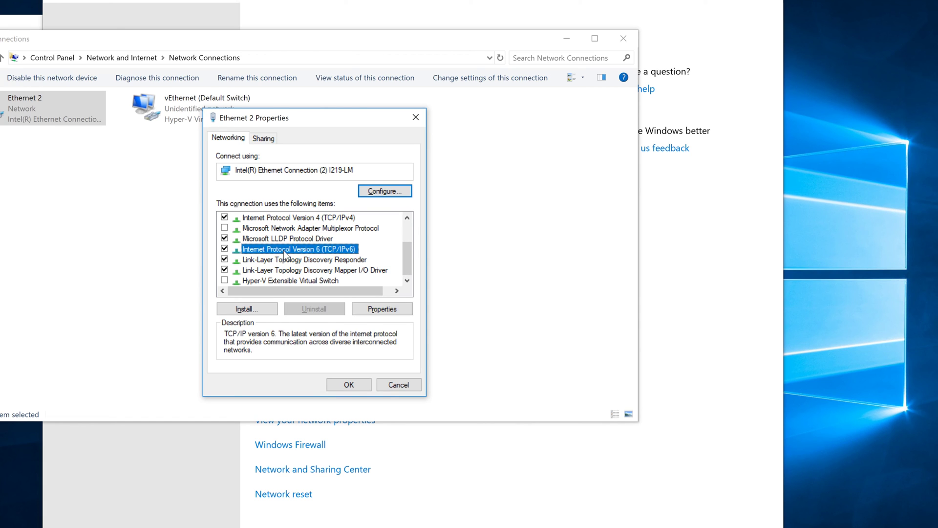
pyautogui.doubleClick(293, 250)
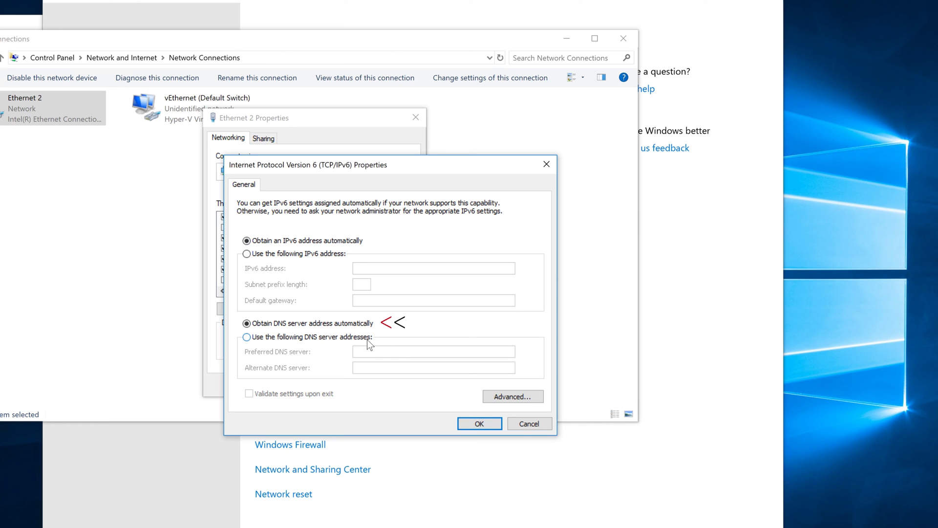
pyautogui.click(521, 425)
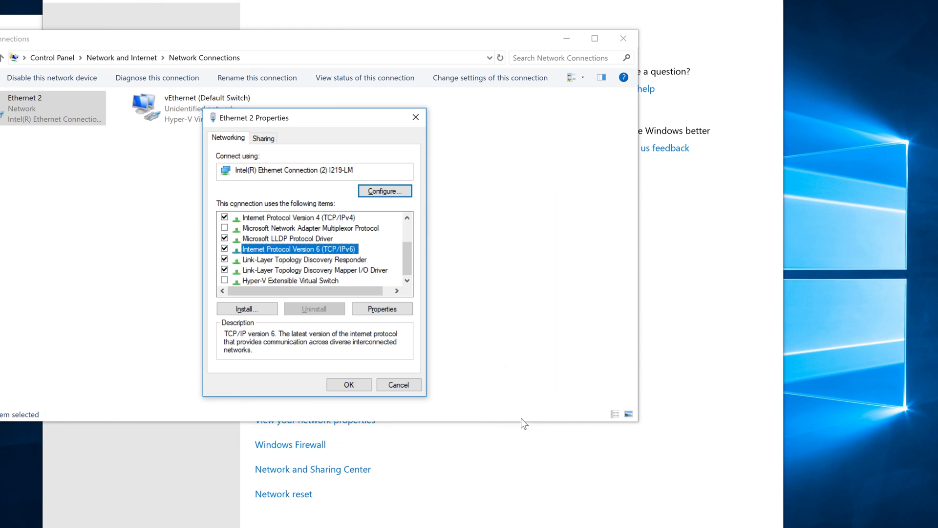
# Check the Internet Connection Sharing options of Ethernet 2, leave them unchanged, and close the properties and Network Connections.
pyautogui.click(271, 140)
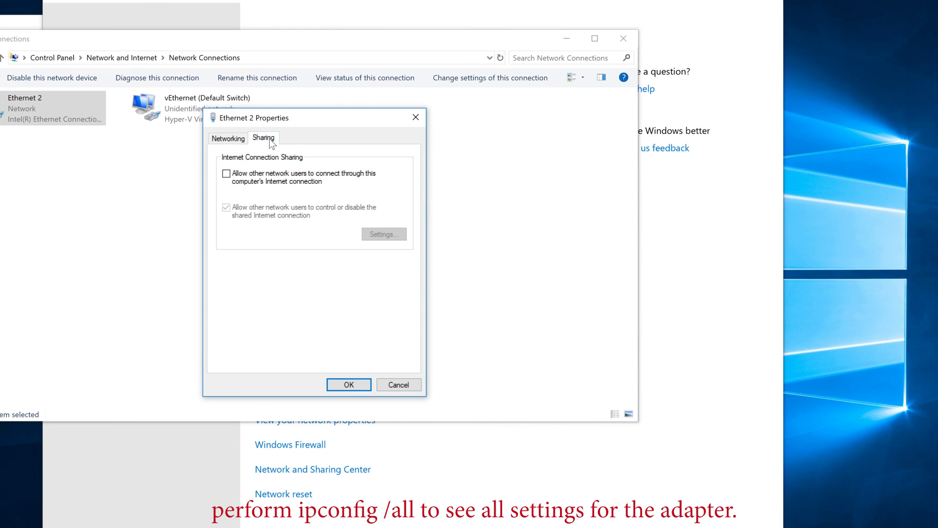
pyautogui.click(416, 118)
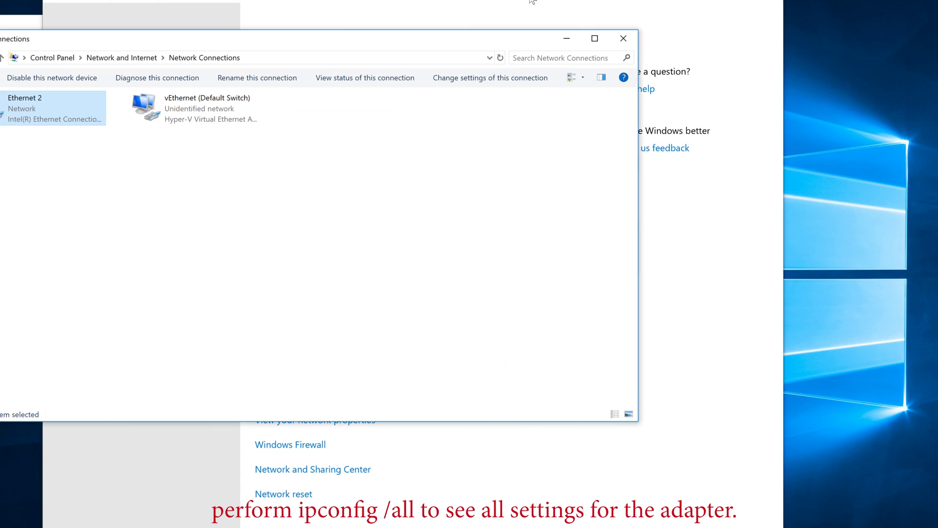
pyautogui.click(620, 39)
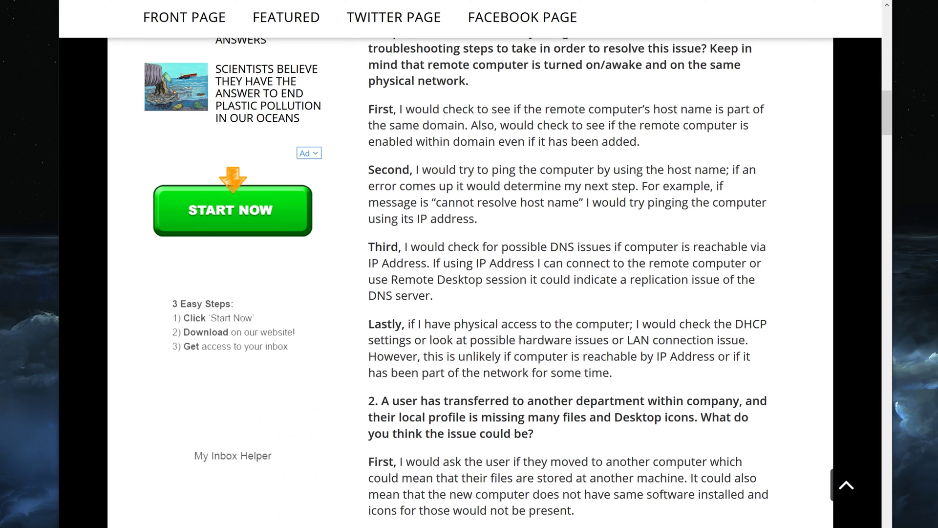
# Highlight the Lastly paragraph's mention of hardware or LAN connection issues and its sentence starting with "However", and clear the highlight.
pyautogui.moveTo(440, 339); pyautogui.dragTo(745, 340)
pyautogui.click(756, 340)
pyautogui.moveTo(369, 357); pyautogui.dragTo(671, 370)
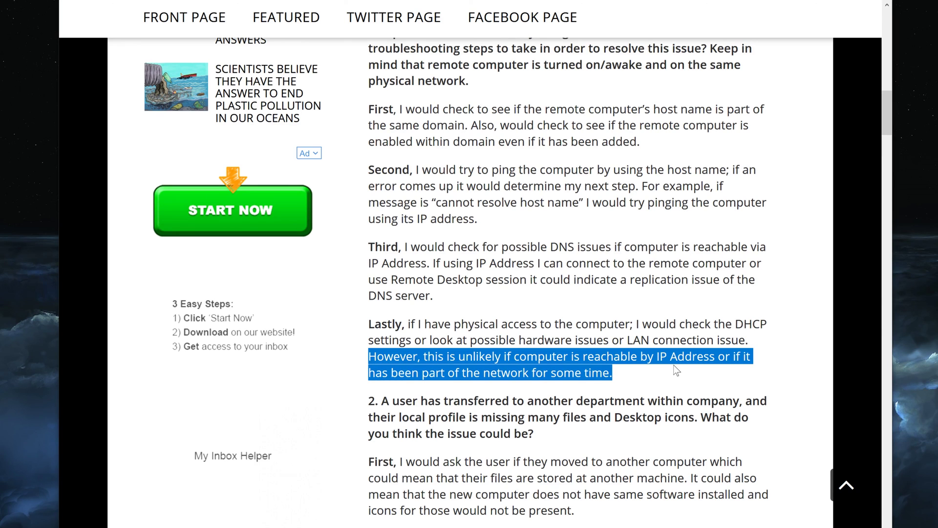
pyautogui.click(647, 371)
# Highlight "DNS issues" in the article's Third paragraph and "Host Name" in question 1.
pyautogui.scroll(2, 488, 282)
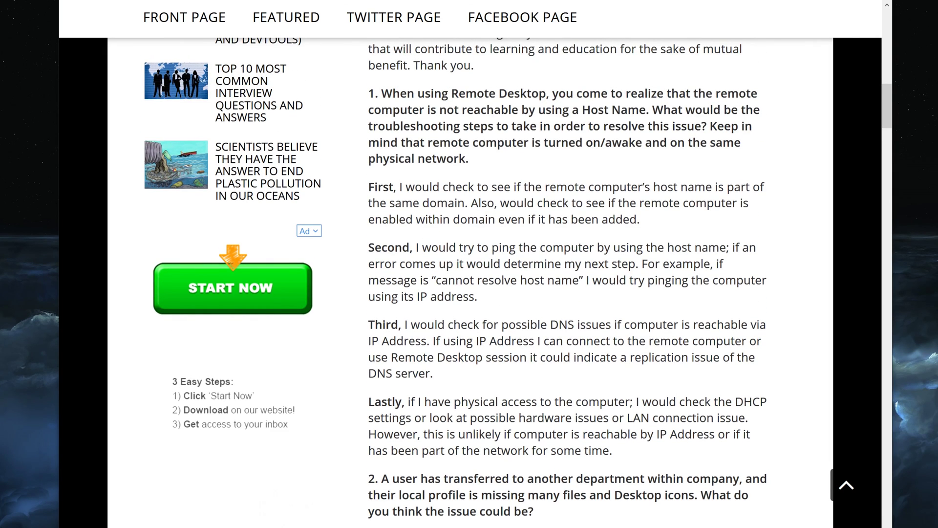
pyautogui.moveTo(551, 325); pyautogui.dragTo(611, 325)
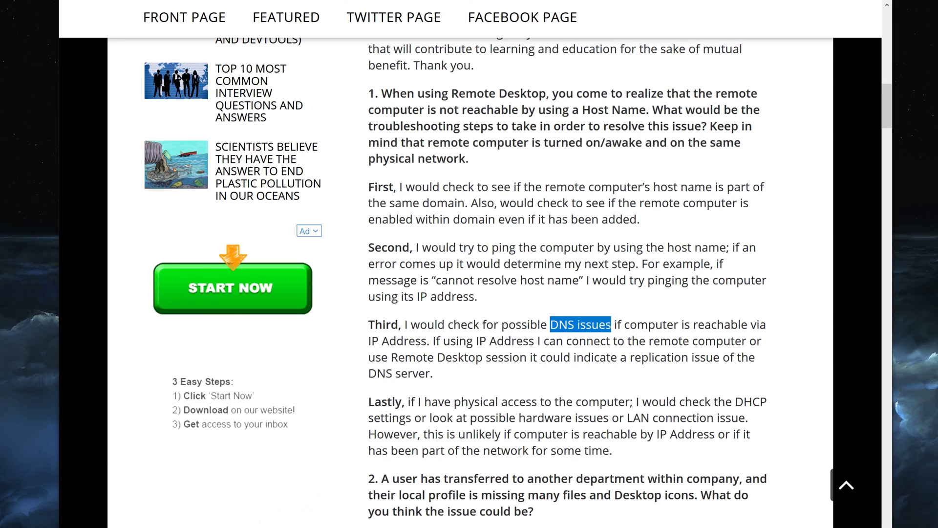
pyautogui.moveTo(580, 110); pyautogui.dragTo(652, 109)
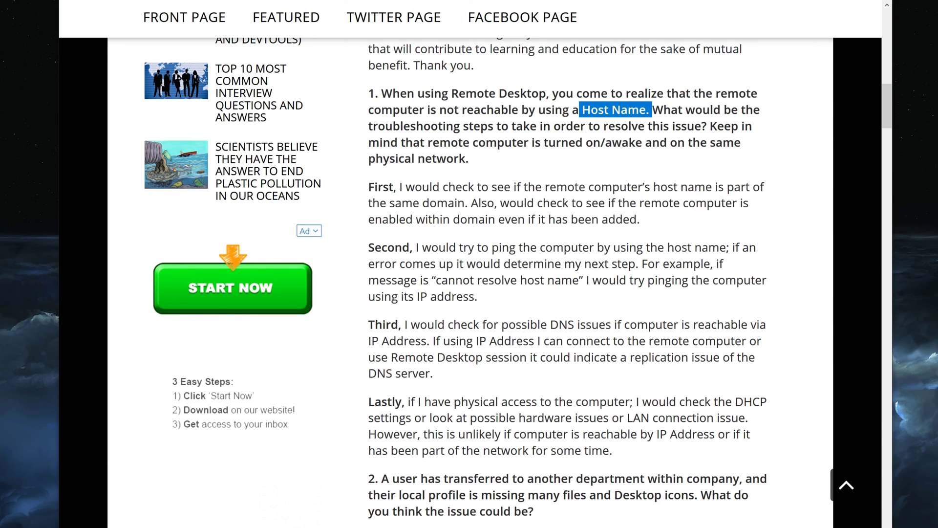